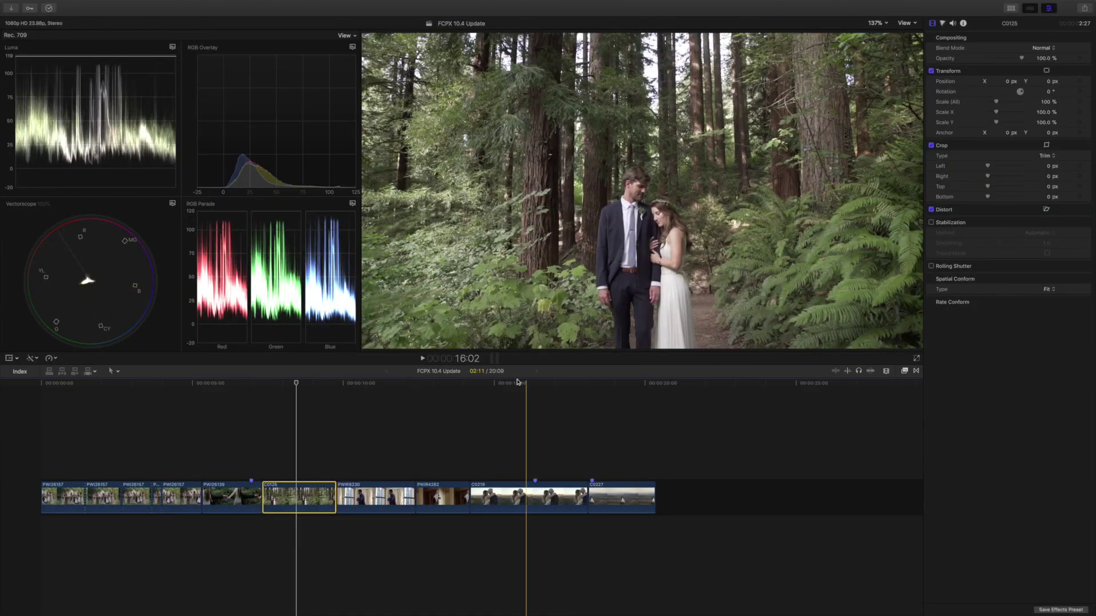
Check the installed program version in the About window and close it.
click(41, 5)
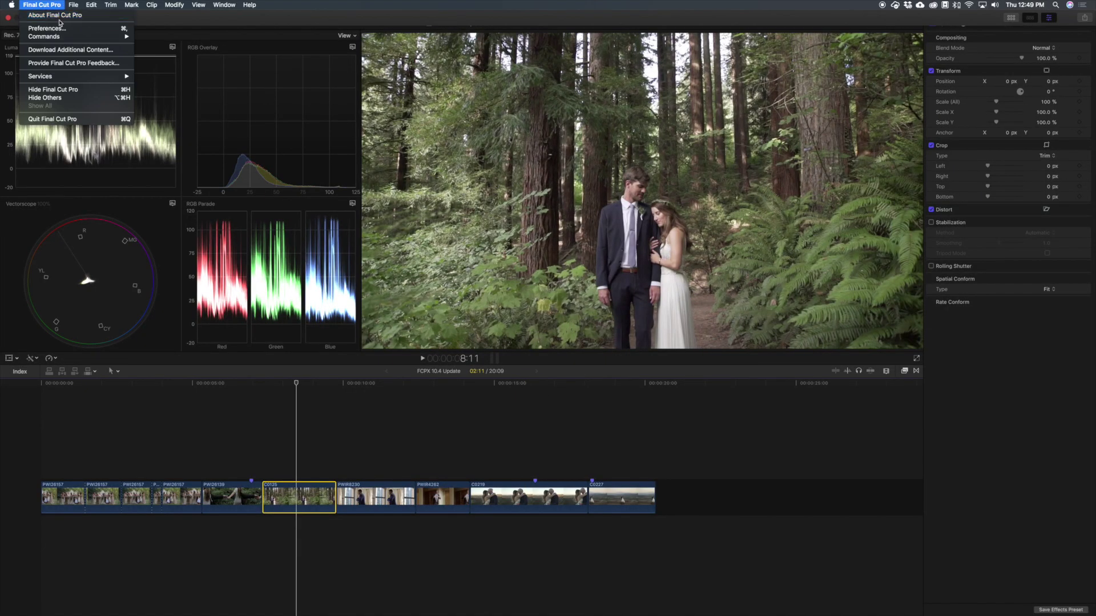
click(334, 107)
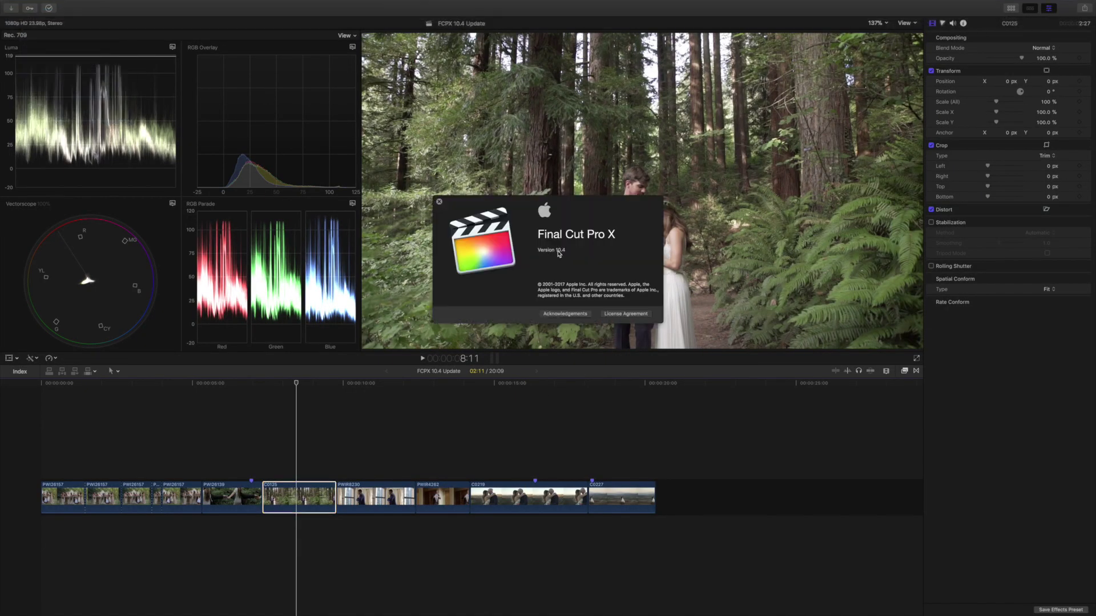
click(439, 203)
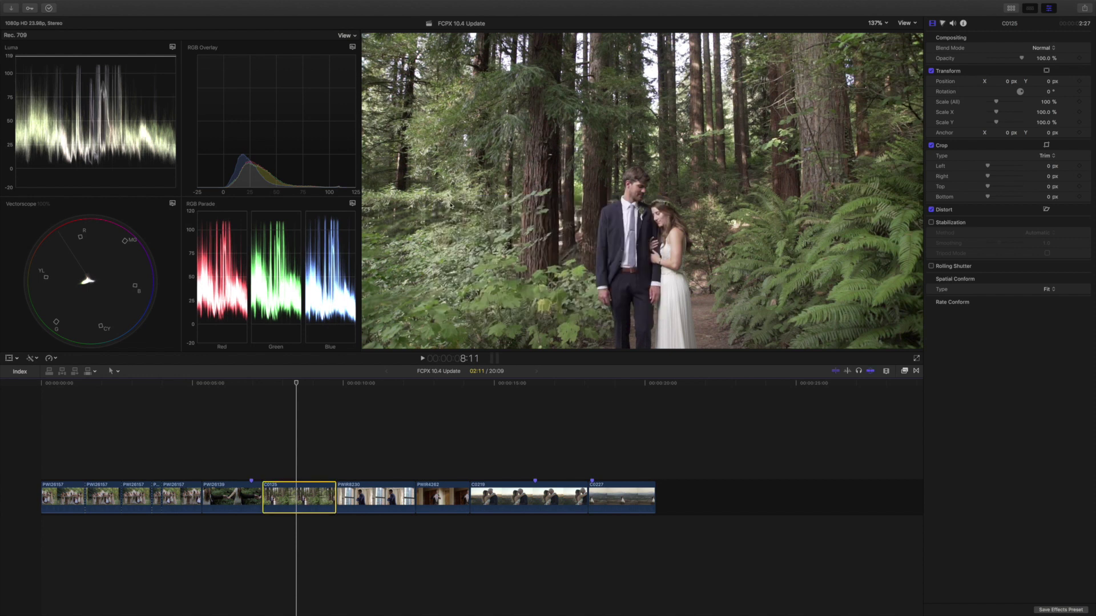
Examine the Color effects, including Color Board, Color Curves, Color Wheels, Custom LUT and Hue/Saturation Curves.
click(904, 372)
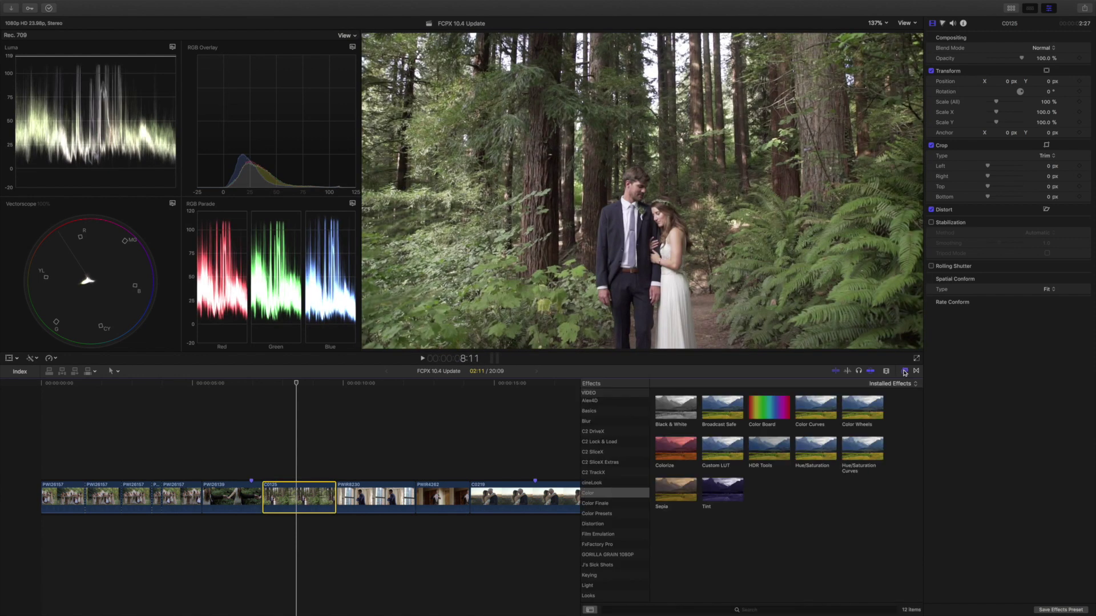
click(631, 493)
click(770, 416)
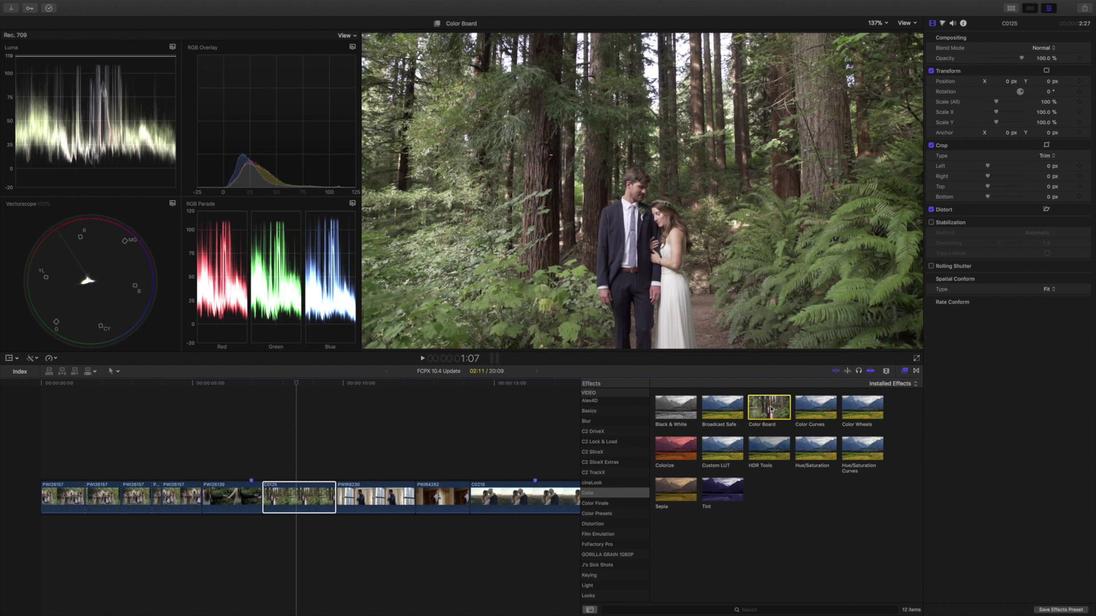
click(816, 413)
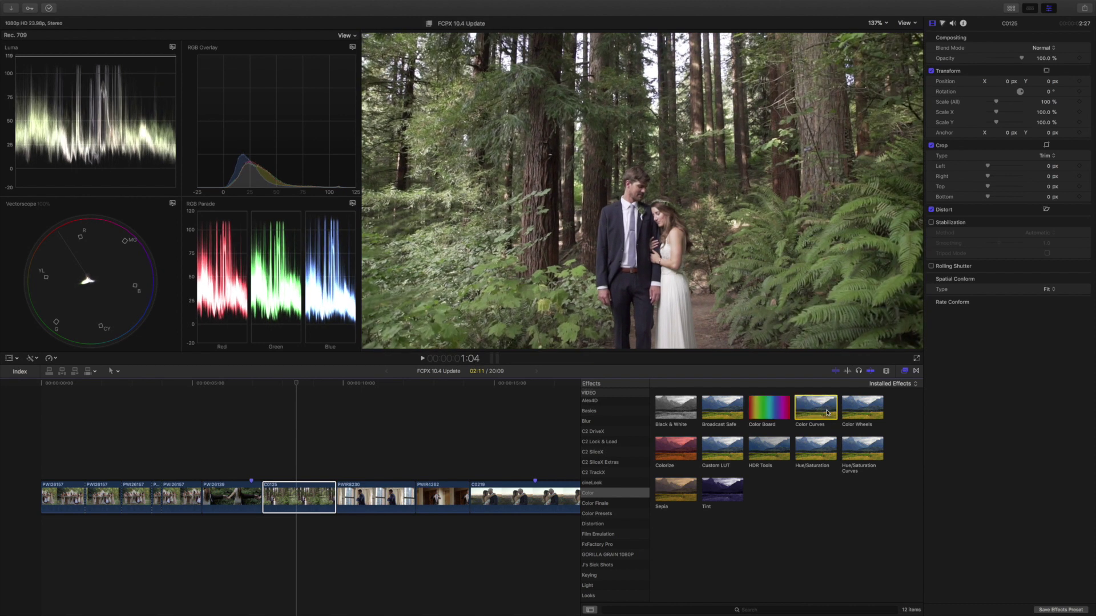
click(865, 412)
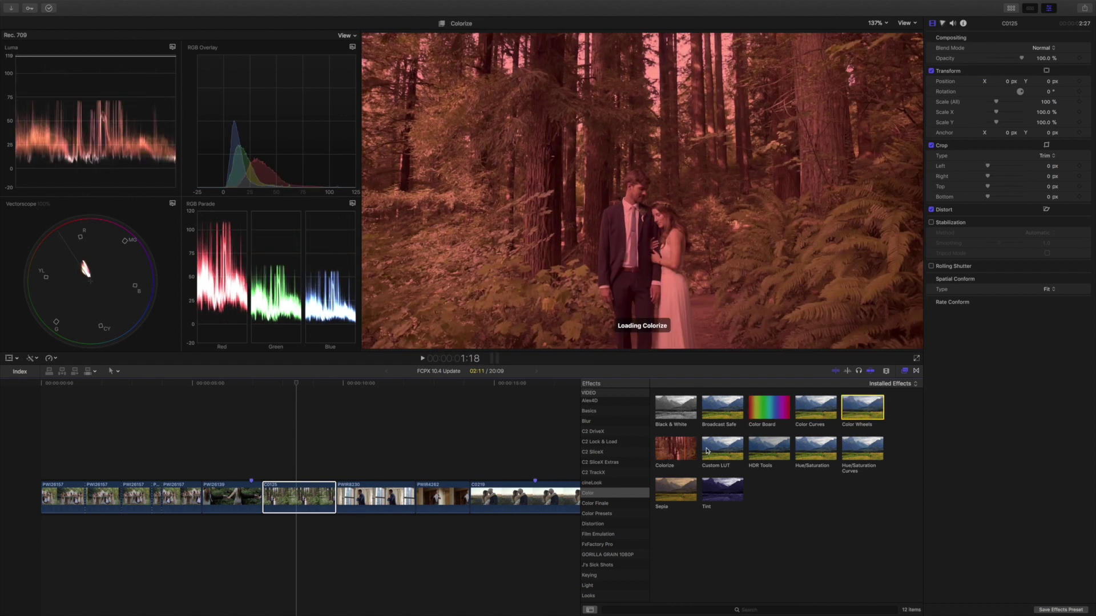
click(717, 449)
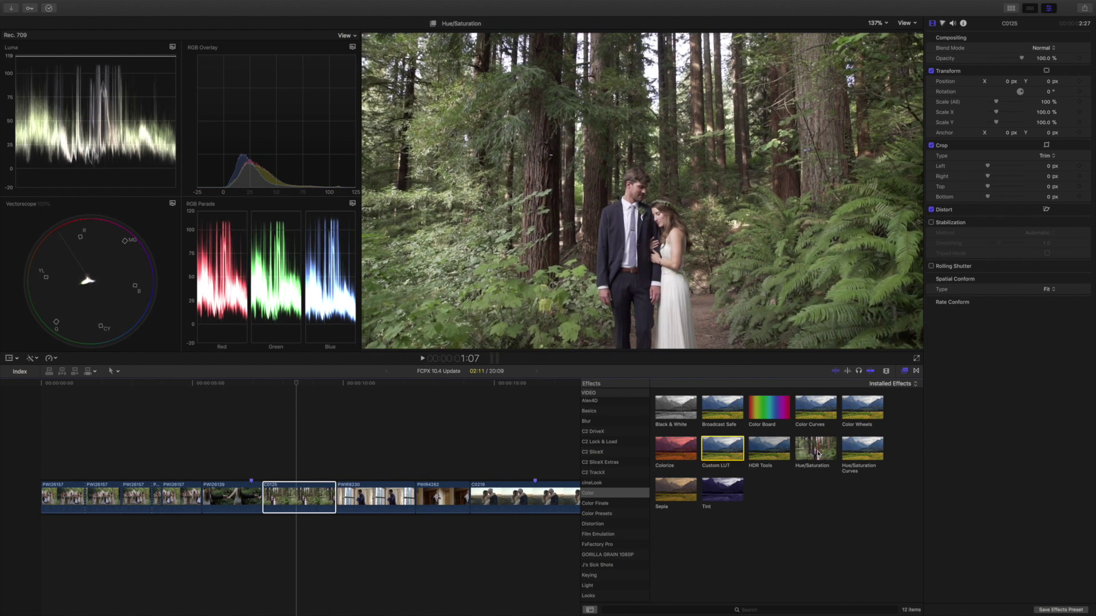
click(859, 453)
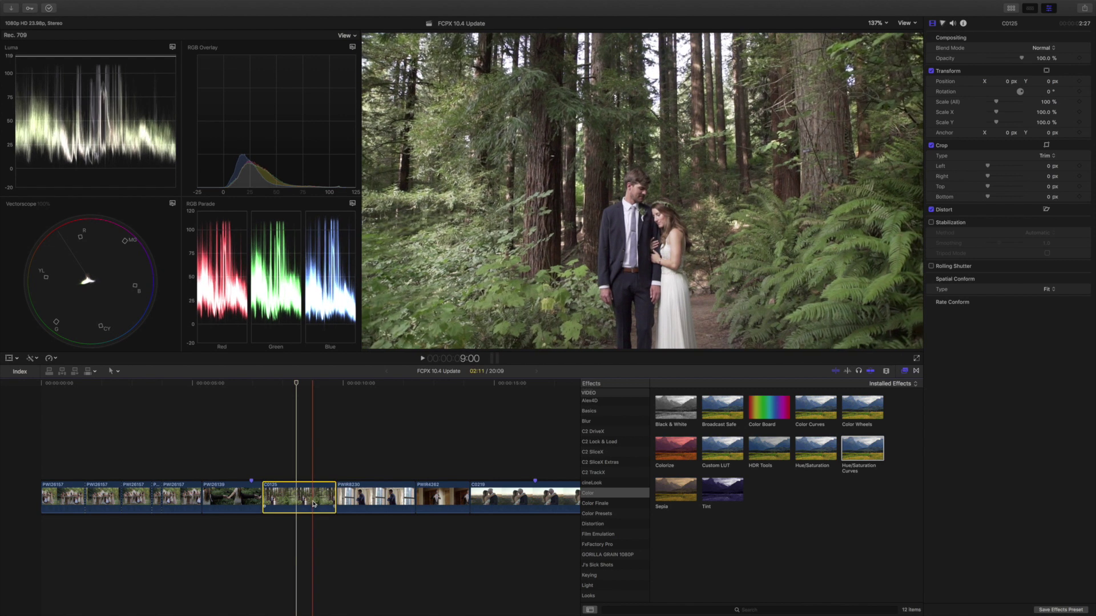
Apply the Color Curves effect to clip C0125 and open its correction controls.
click(815, 408)
drag(814, 409, 291, 499)
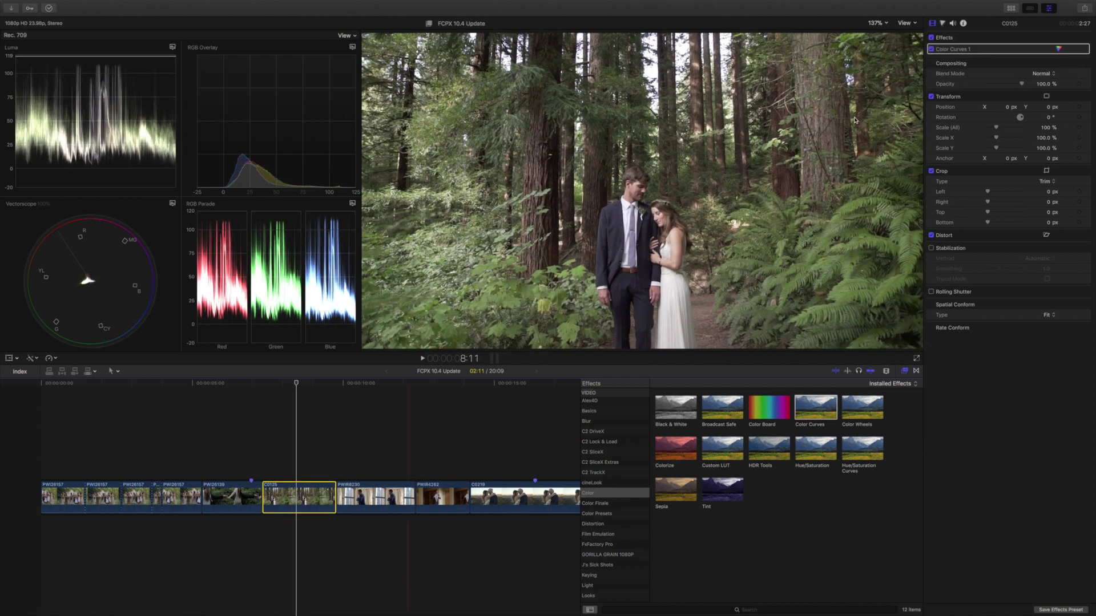
click(1020, 50)
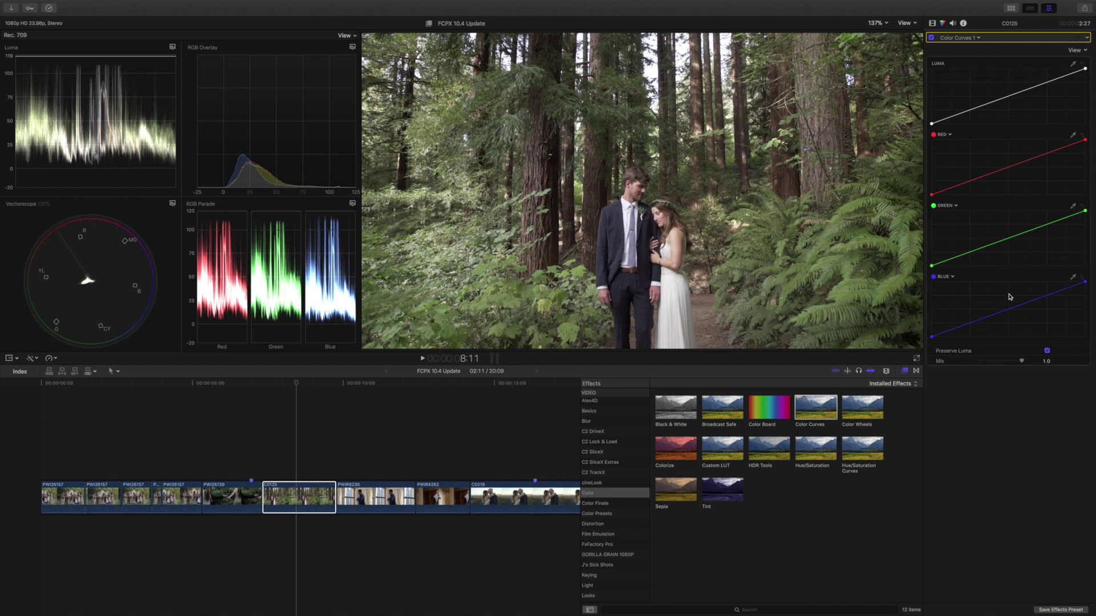
Compare the All Curves and Single Curves layouts of the Color Curves correction, ending on Single Curves.
click(1079, 51)
click(1085, 56)
click(1082, 51)
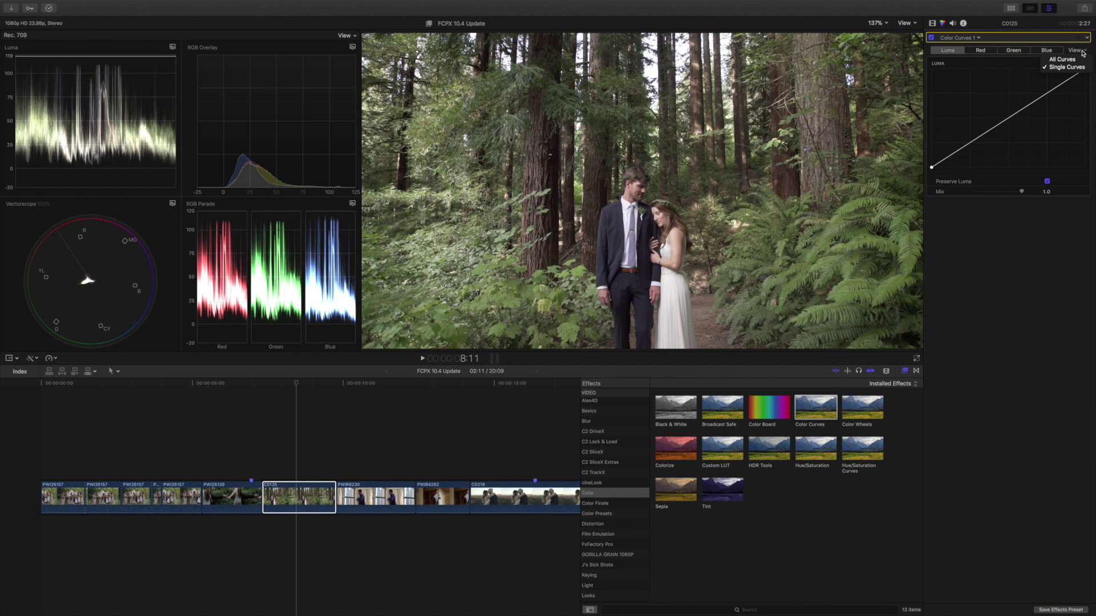
click(1073, 59)
click(1083, 52)
click(1065, 67)
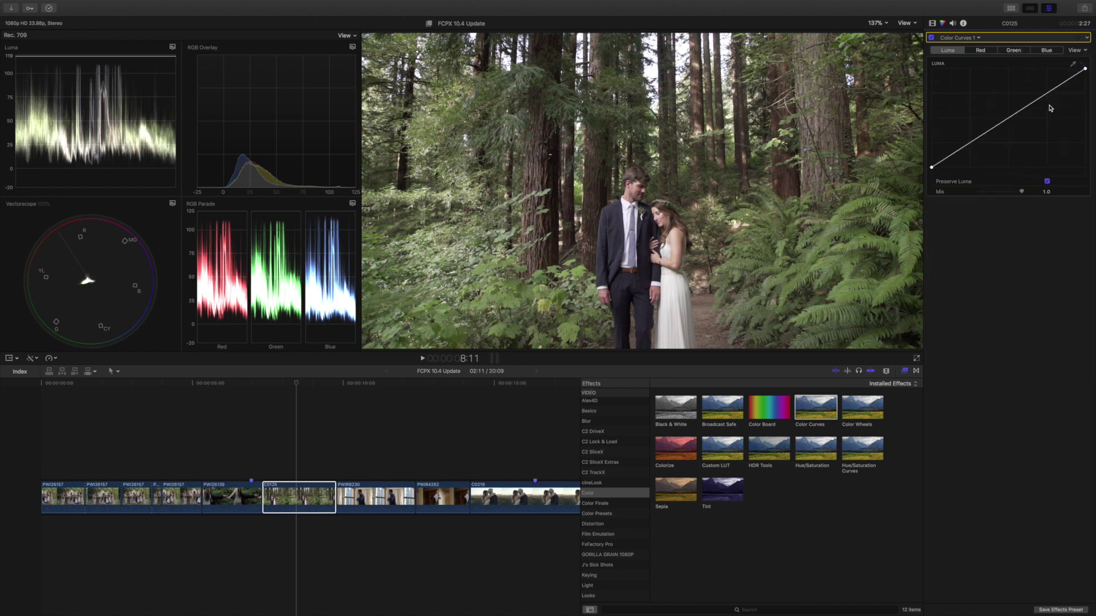
Try bending the red and green curves, then reset both.
click(981, 50)
drag(987, 131, 1011, 108)
click(1014, 50)
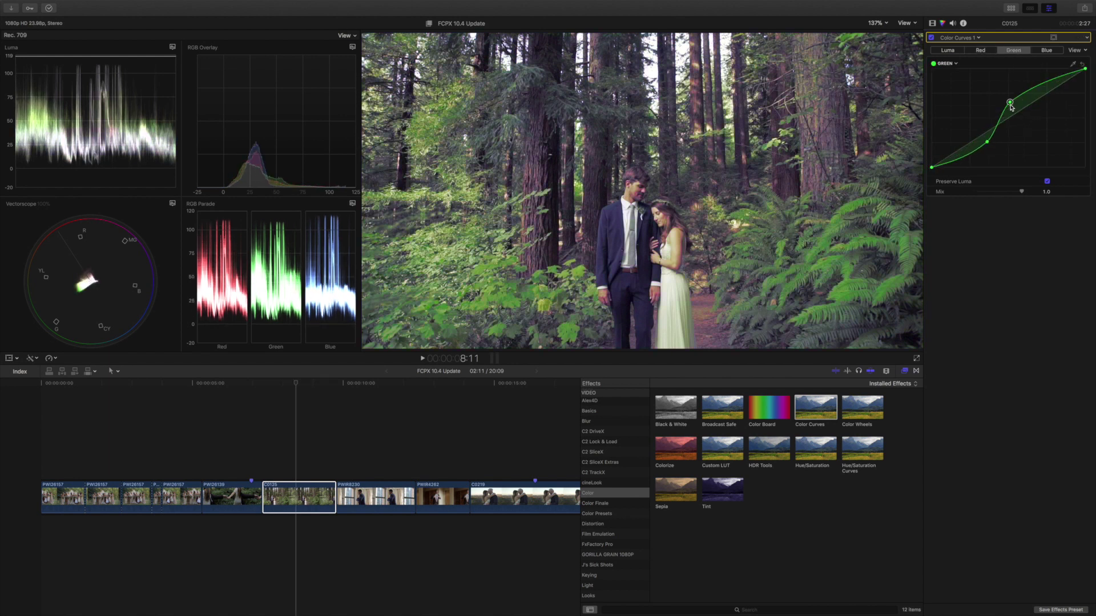
click(1082, 63)
click(980, 50)
click(1082, 64)
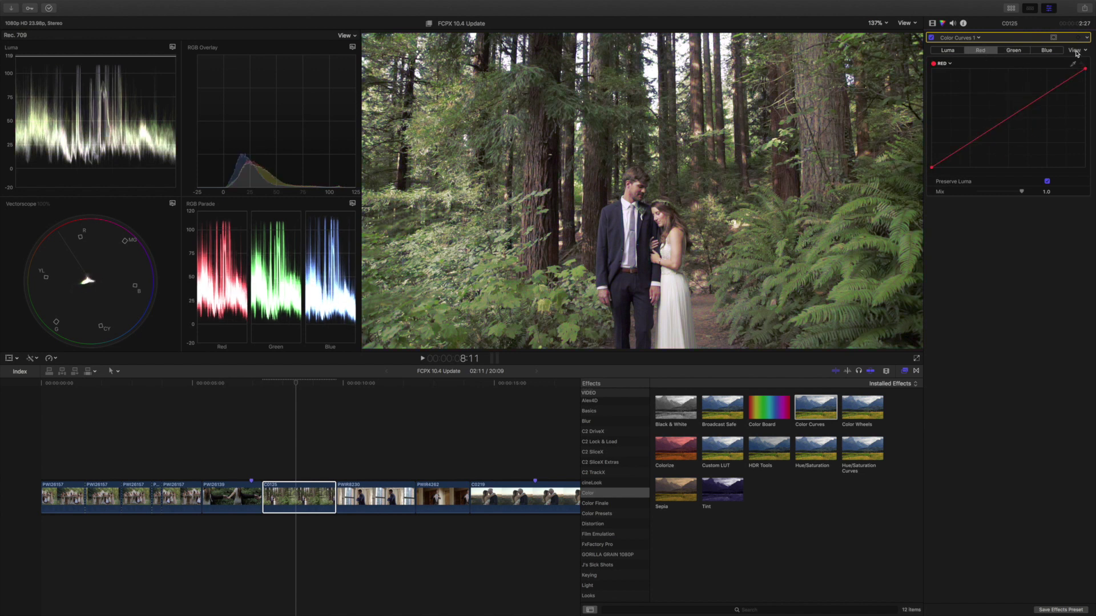
Show all curves together, then add a Color Board correction to the clip and view its Saturation and Exposure controls.
click(1074, 50)
click(1059, 69)
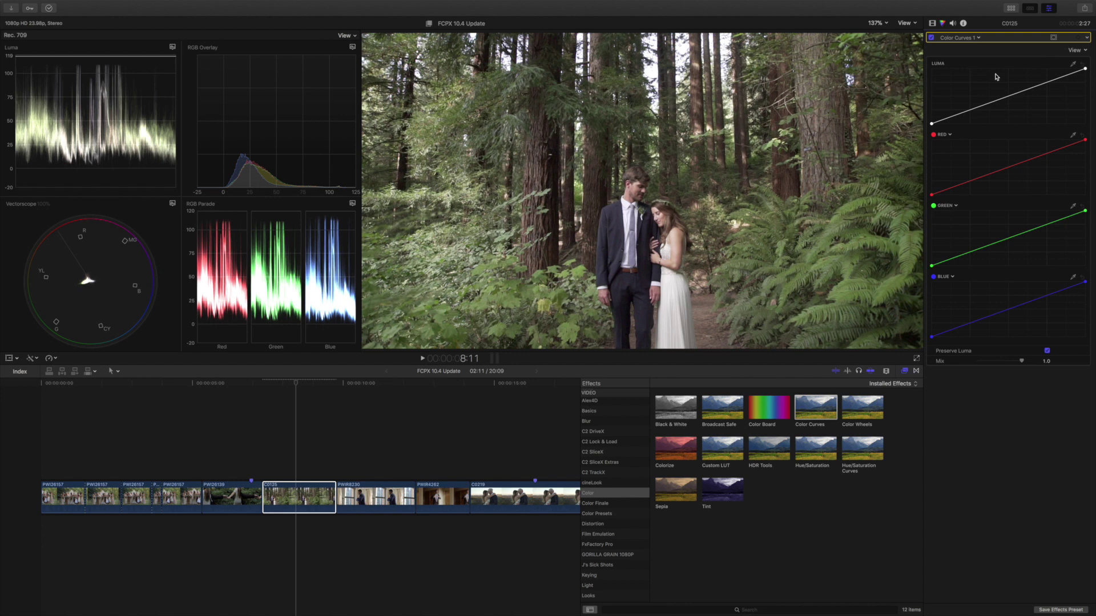
click(971, 38)
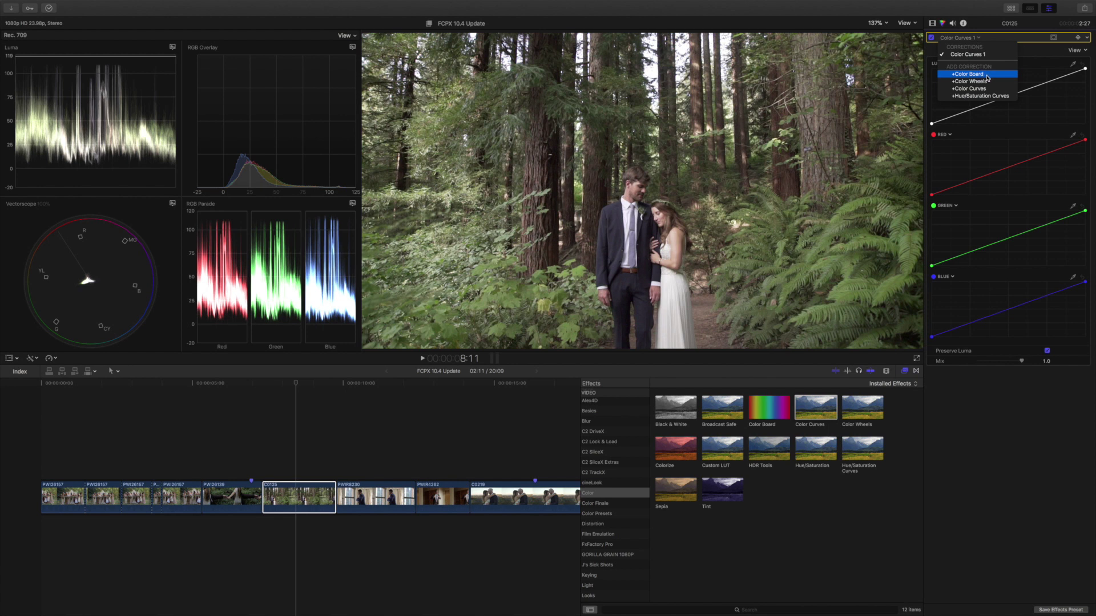
click(987, 74)
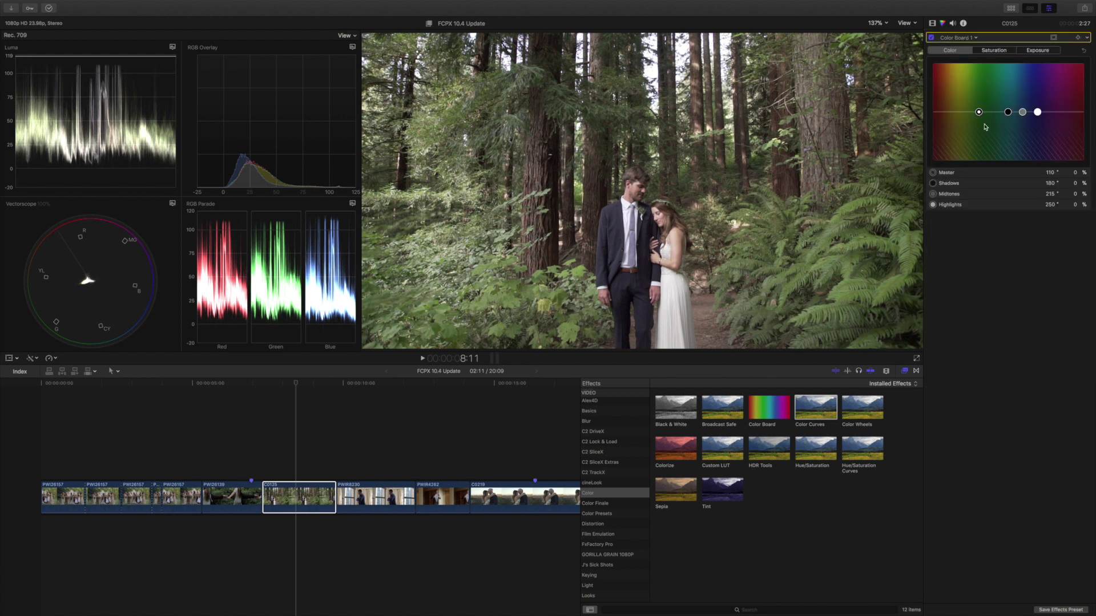
click(995, 51)
click(1039, 51)
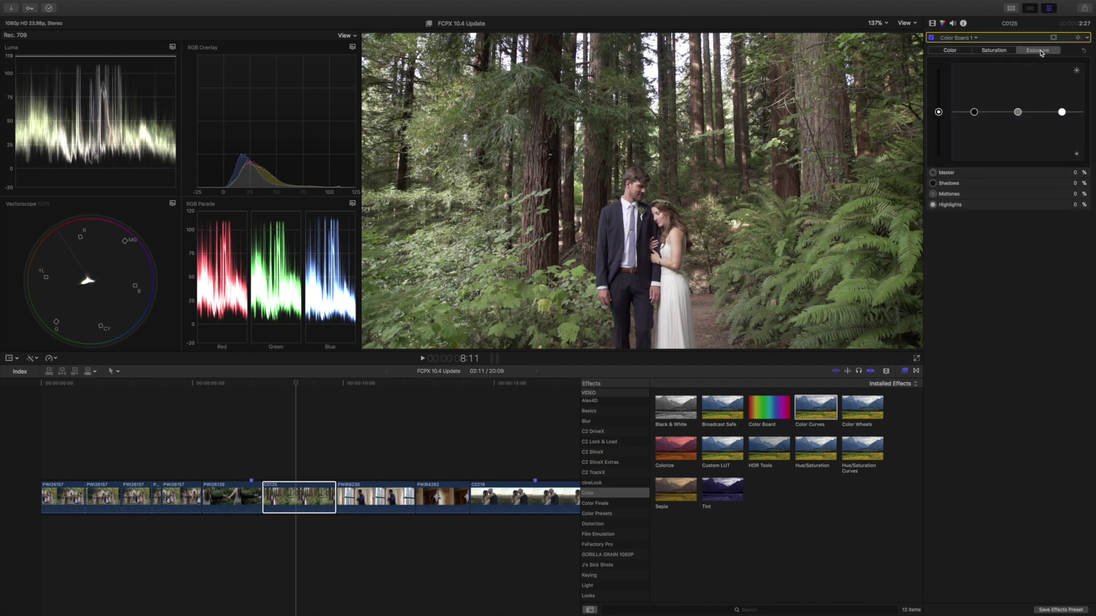
Add a Color Wheels correction to the clip and check the list of applied corrections.
click(976, 38)
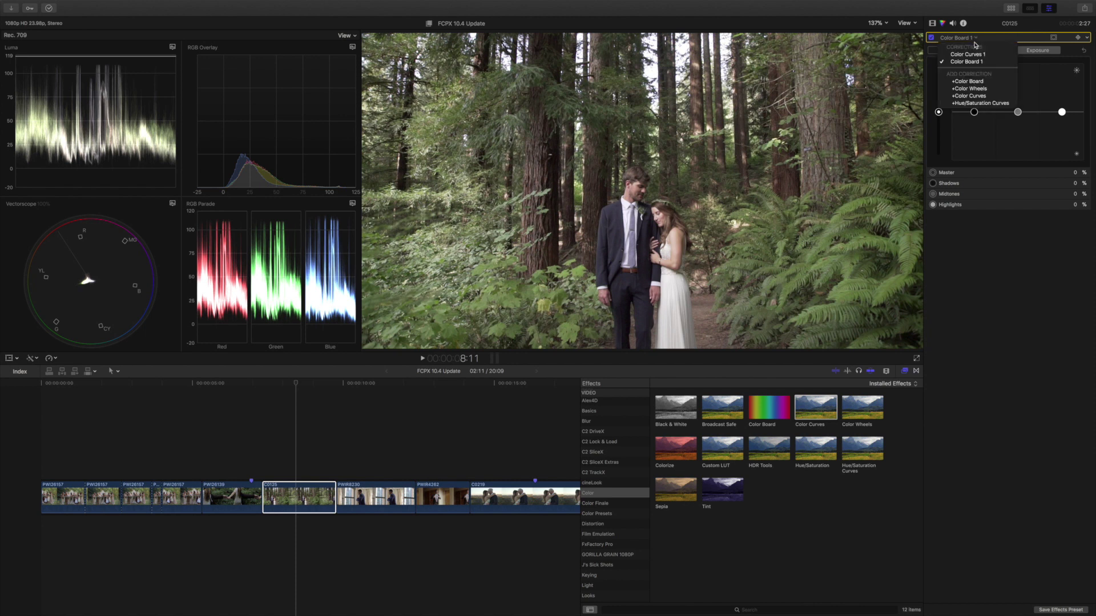
click(974, 89)
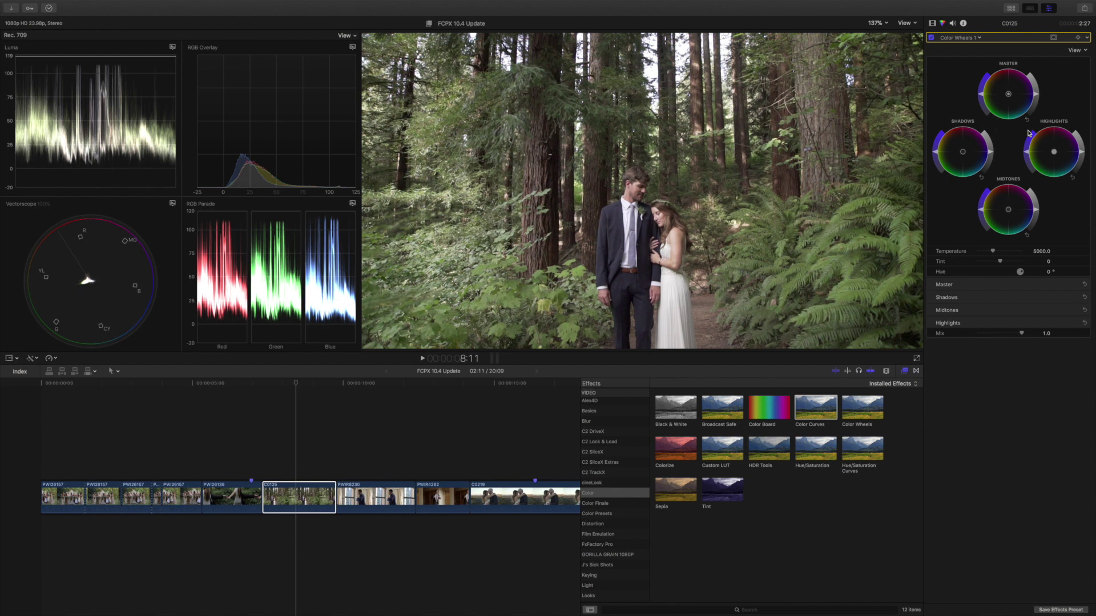
click(980, 38)
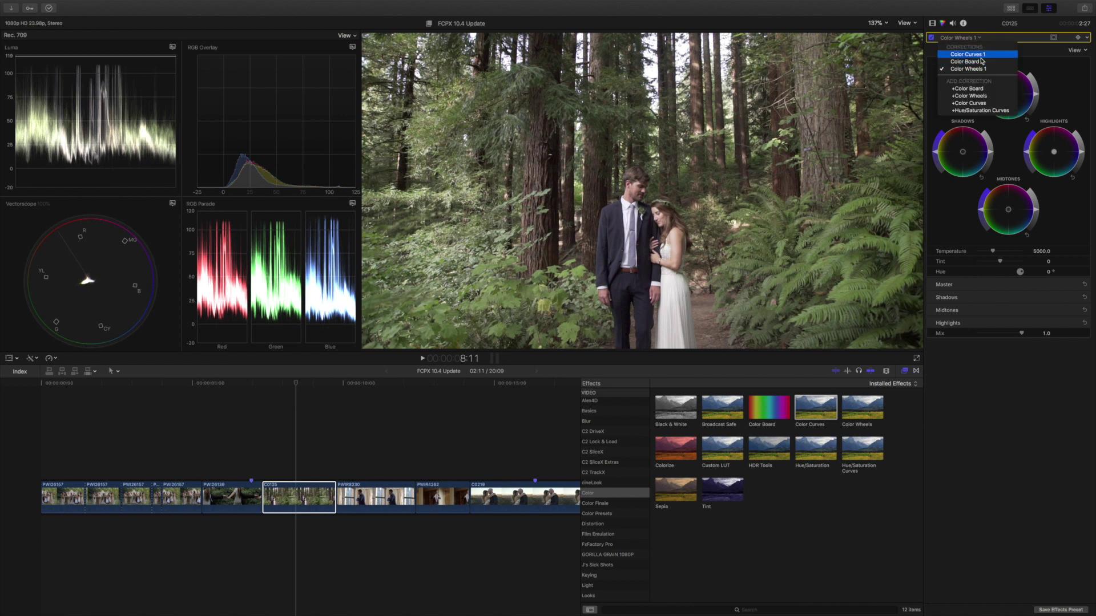
click(985, 36)
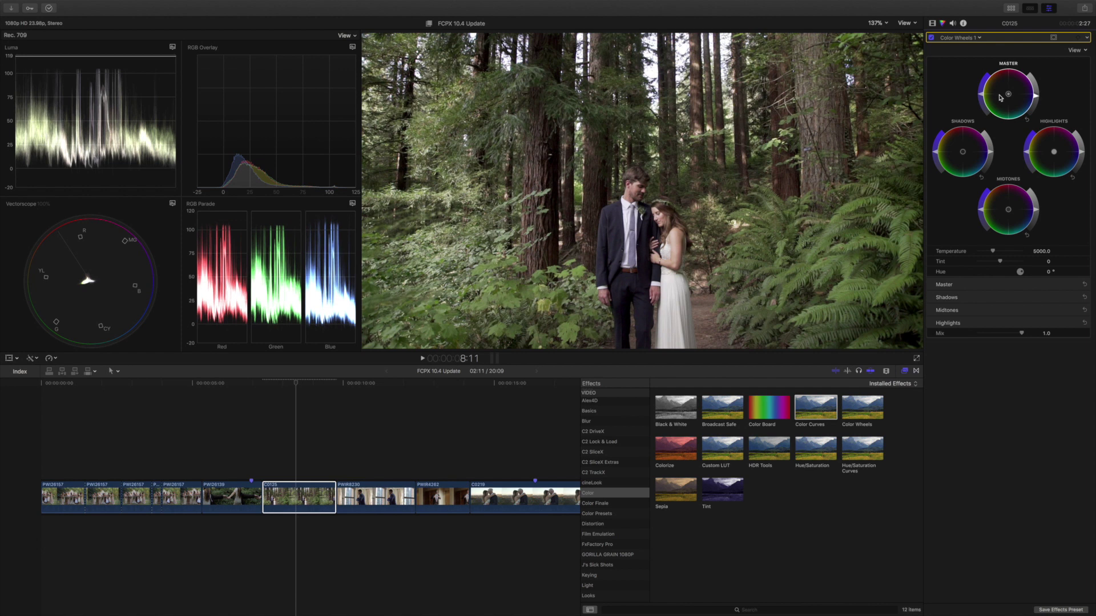
Try changing the master wheel's saturation, the temperature to about 7172, the tint to 7 and the hue, reverting the changes.
mouse_move(983, 98)
mouse_down()
mouse_move(983, 116)
mouse_move(983, 92)
mouse_up()
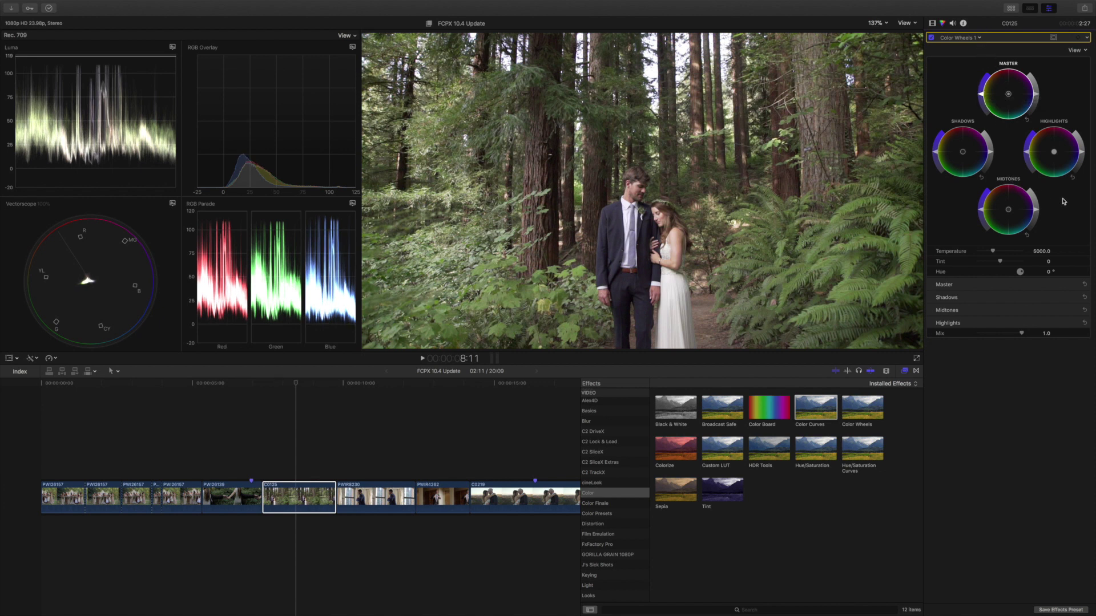
drag(994, 254, 1006, 254)
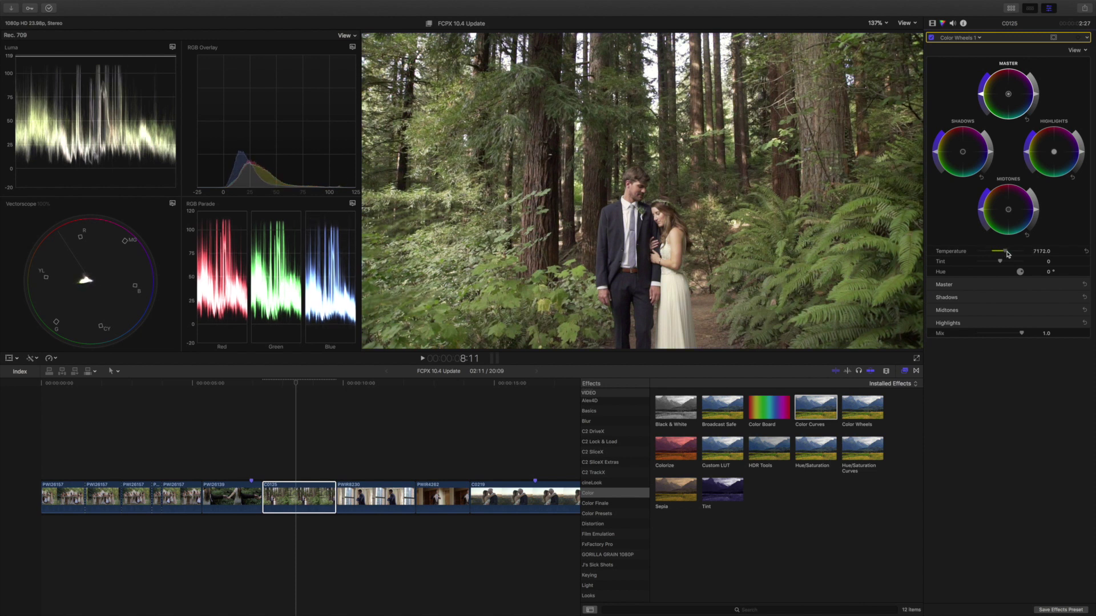
key(super+z)
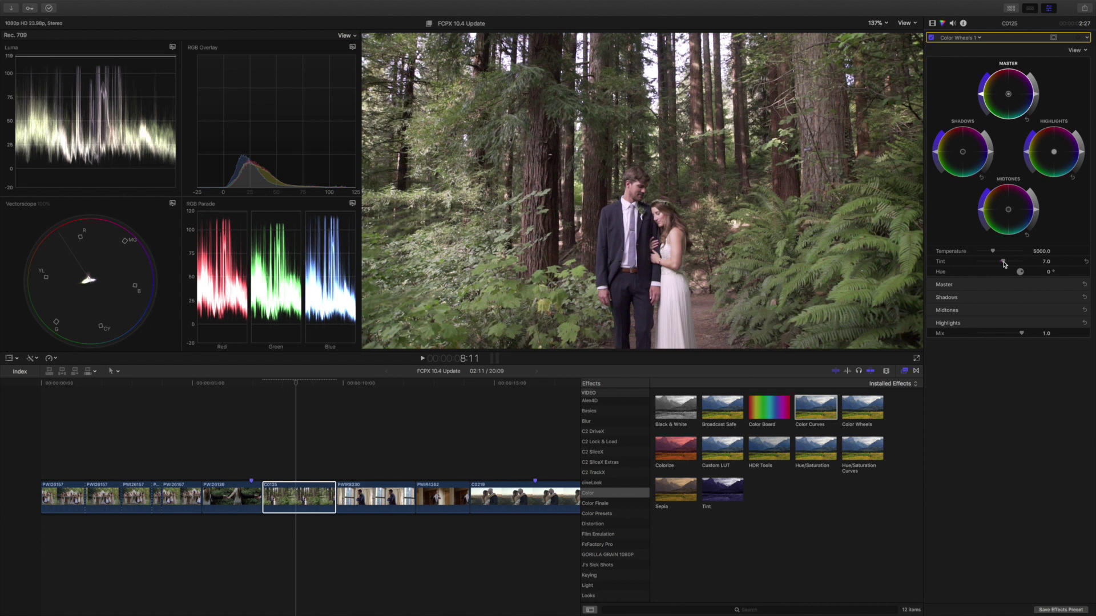
drag(1020, 274, 1023, 274)
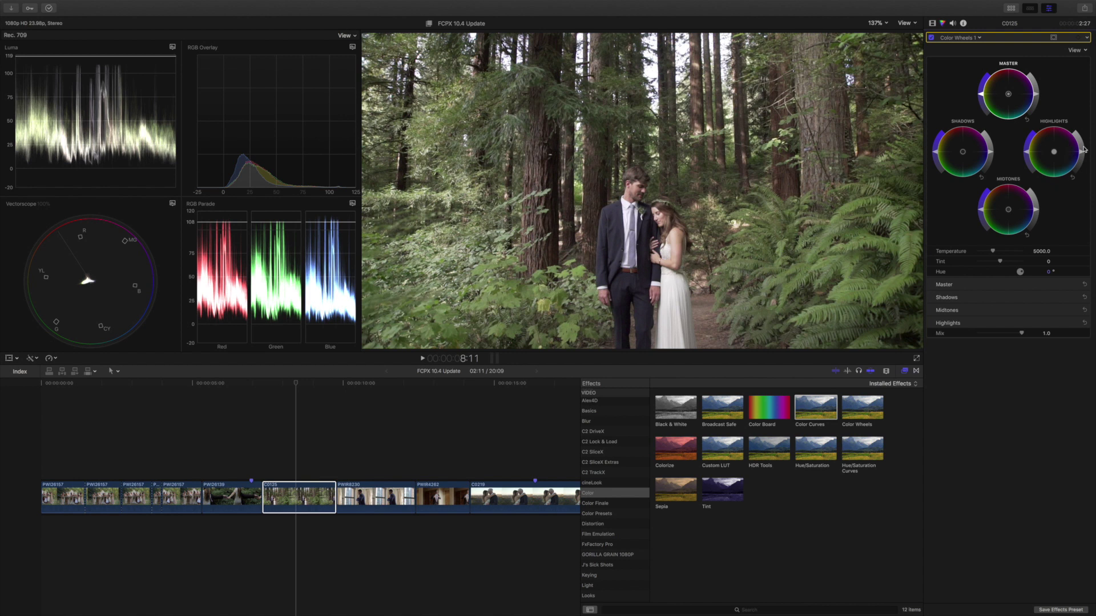
Lower the brightness of the Highlights wheel and fine-tune the Shadows and Midtones brightness.
drag(1084, 156, 1081, 160)
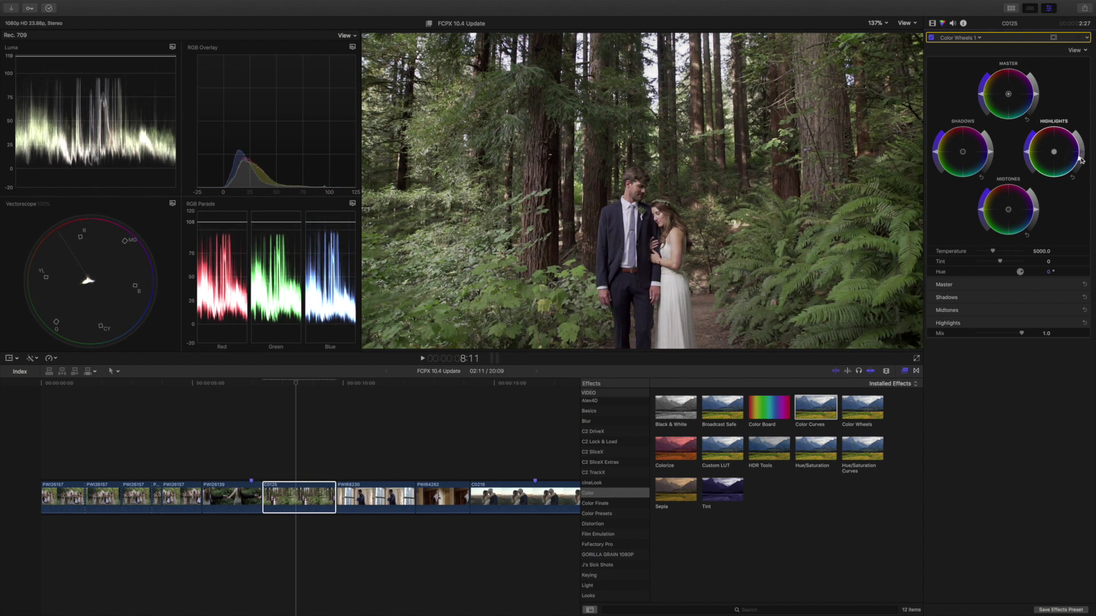
drag(990, 153, 991, 160)
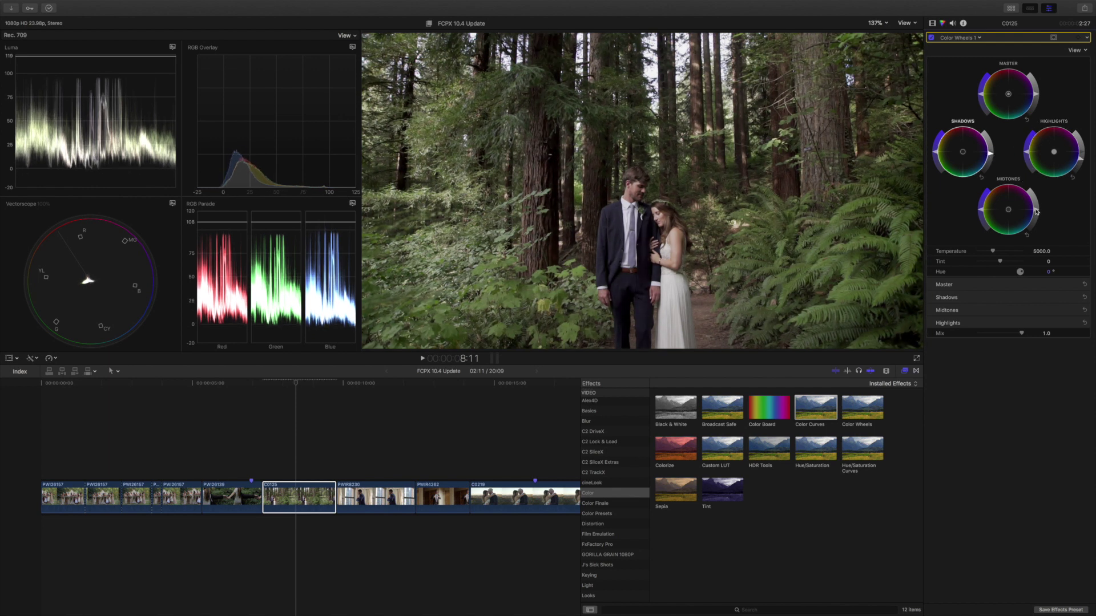
drag(1037, 212, 1038, 211)
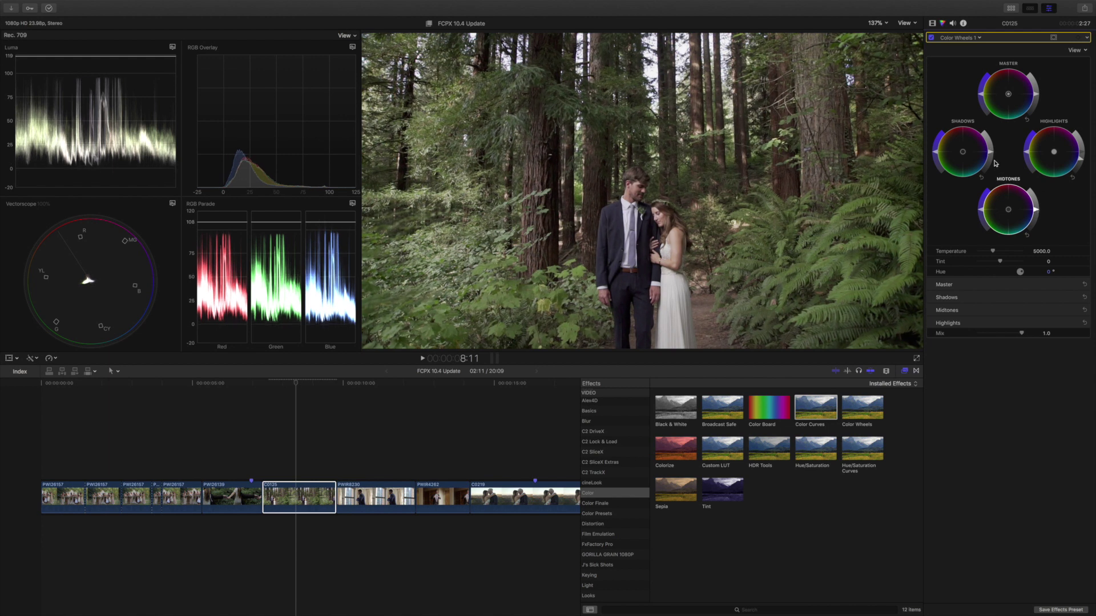
Try tinting the Shadows wheel toward teal and then orange, and reset the wheel.
mouse_move(971, 153)
mouse_down()
mouse_move(952, 140)
mouse_move(964, 155)
mouse_up()
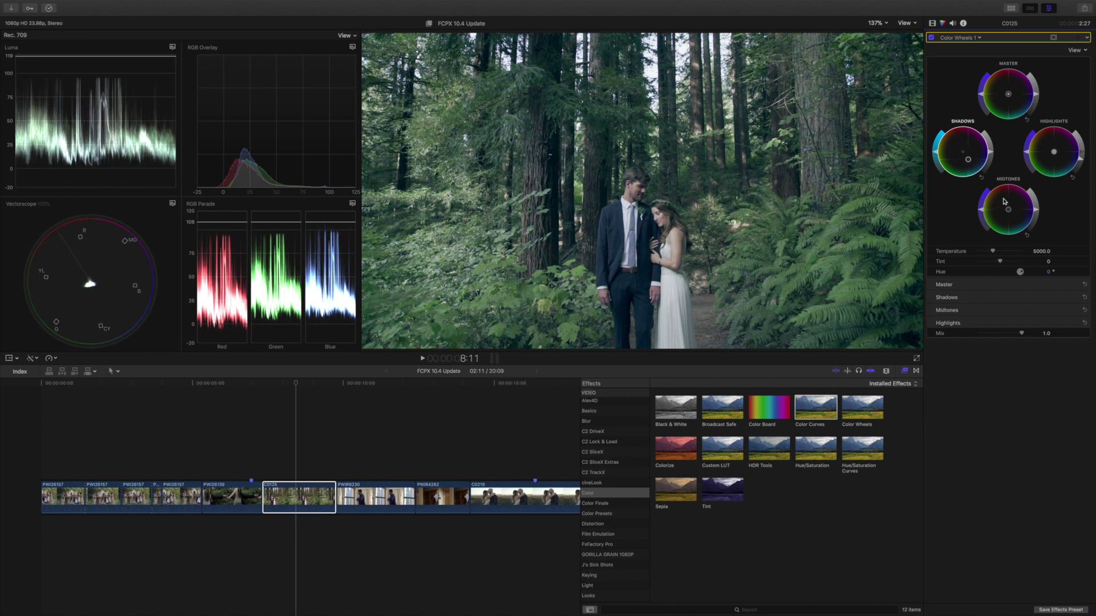
drag(968, 160, 960, 151)
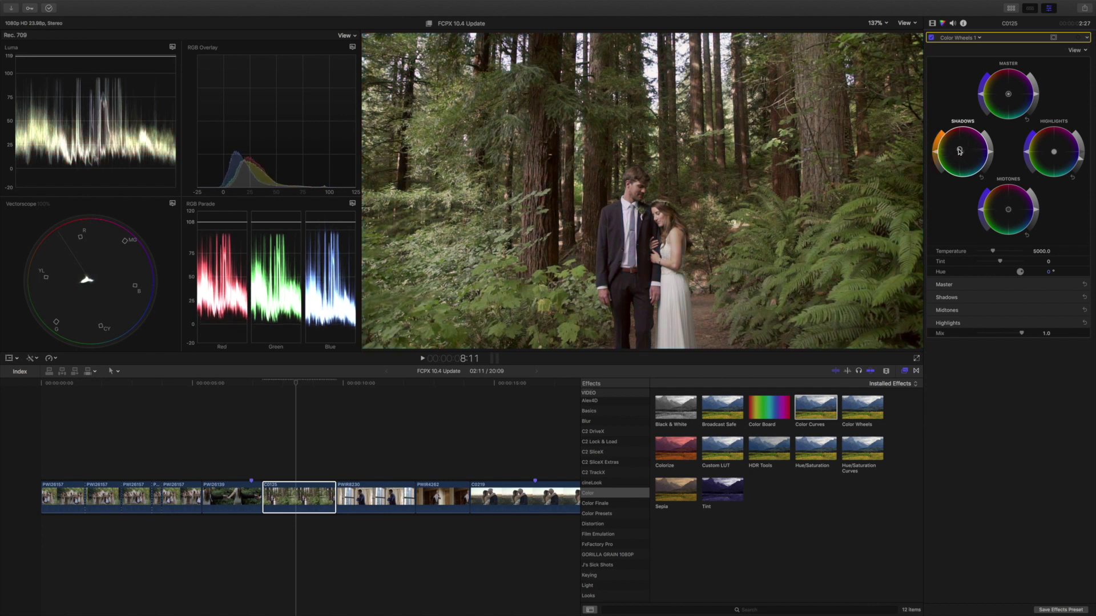
click(981, 178)
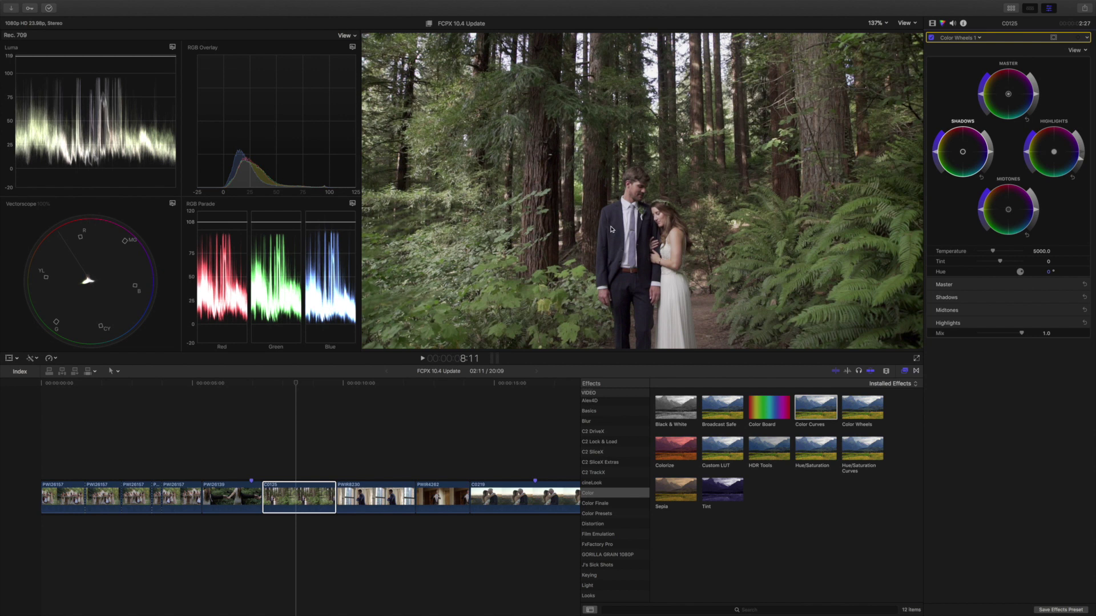
Expand the Shadows values of the Color Wheels correction and set the blue color value to 4.
click(1075, 298)
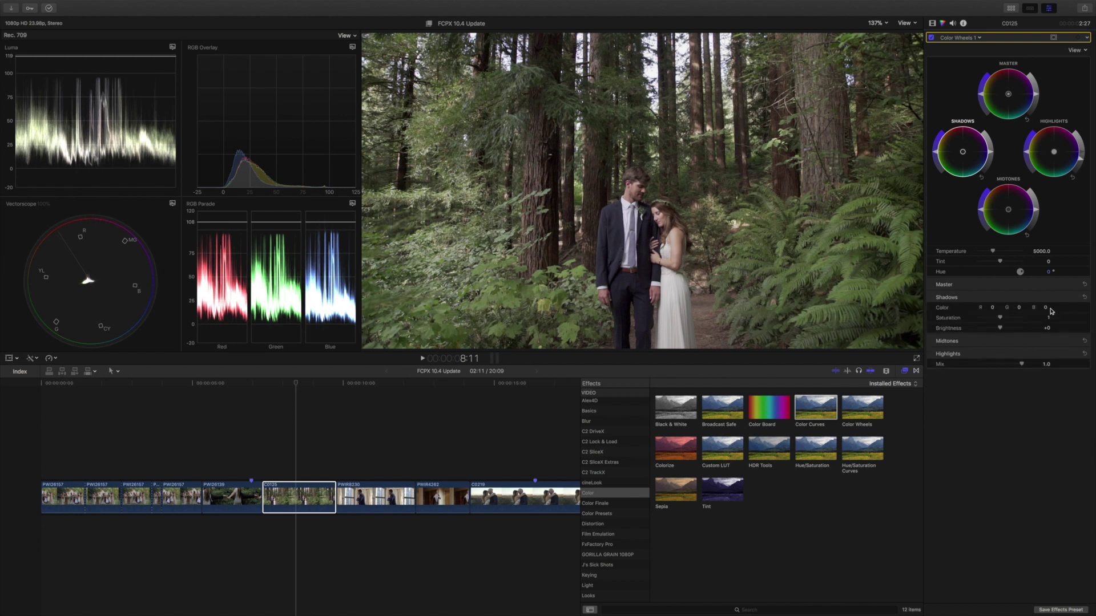
drag(1047, 310, 1047, 308)
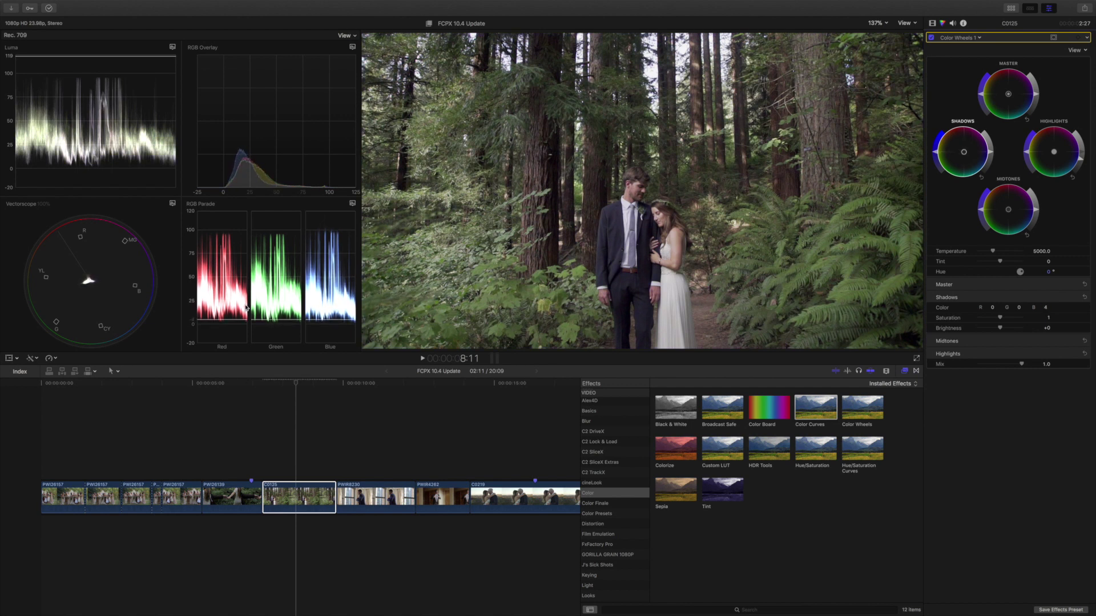
Try setting the Shadows blue to 2, saturation to 1.45 and brightness to 0.09, reset the Shadows, and expand the Master values.
drag(1047, 308, 1045, 307)
drag(1044, 307, 1003, 330)
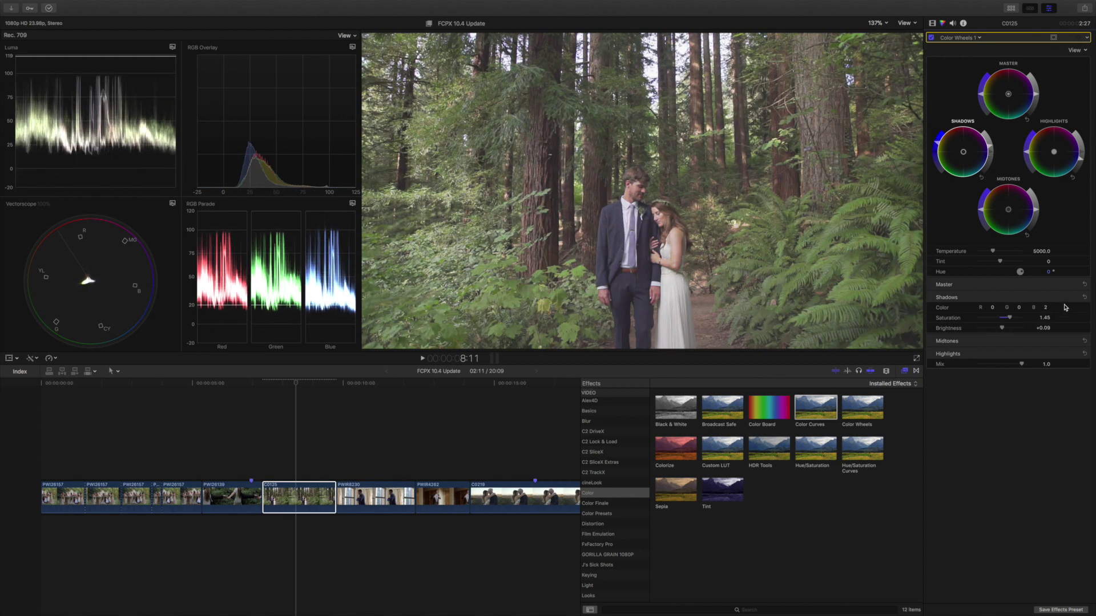
click(1085, 297)
click(1075, 284)
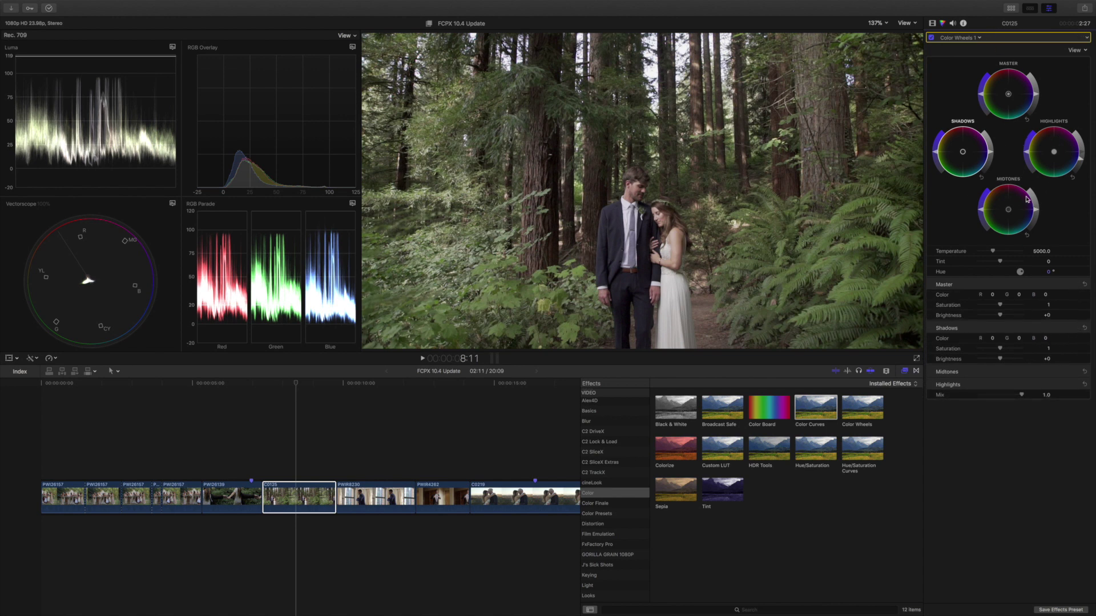
Add a Hue/Saturation Curves correction to the clip and sample the fern's green on the Hue vs Hue curve.
click(979, 39)
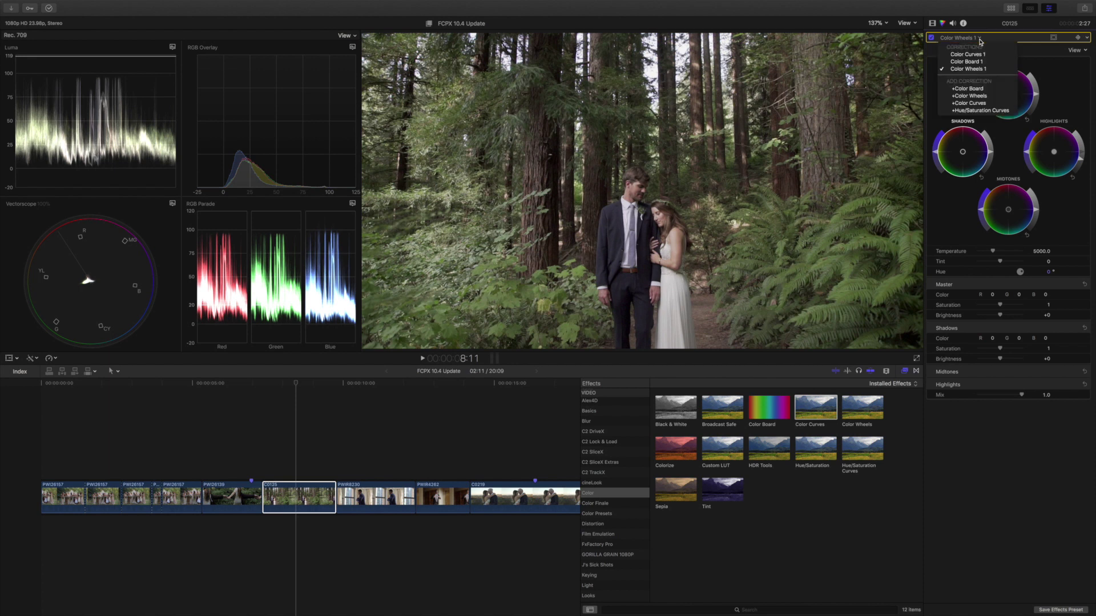
click(983, 111)
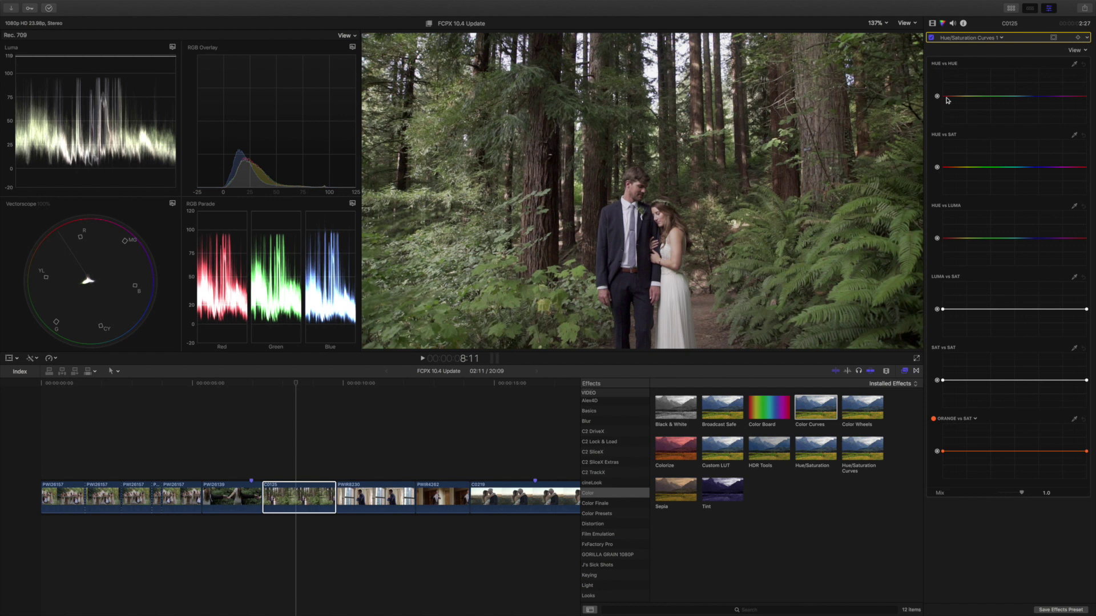
click(1075, 65)
click(802, 278)
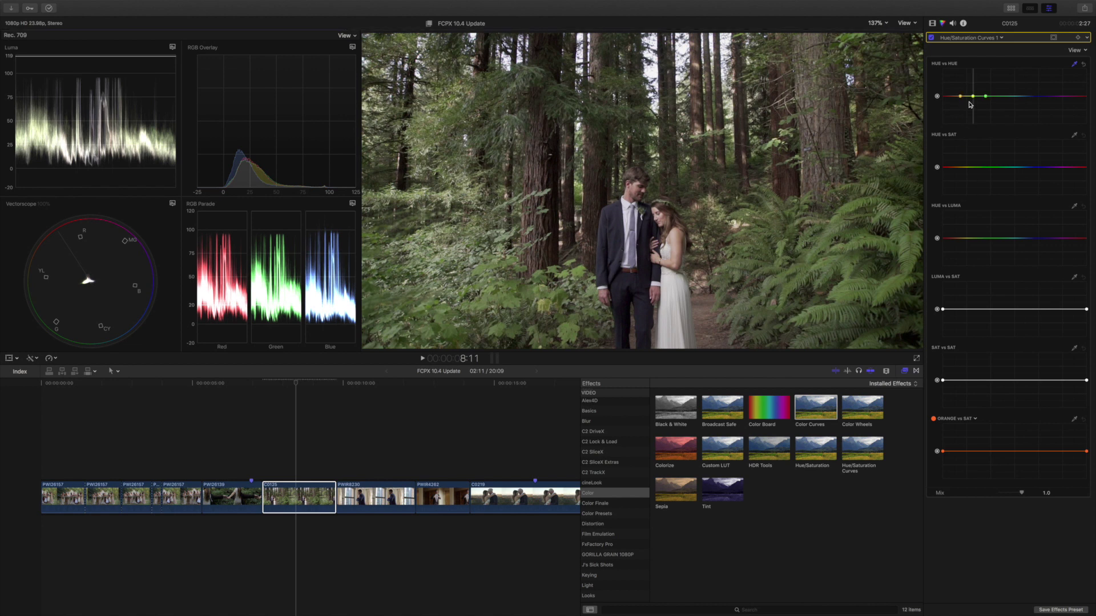
Try shifting the suit and foliage hues by moving and deleting control points on the Hue vs Hue curve, and reset the curve.
drag(973, 97, 1005, 96)
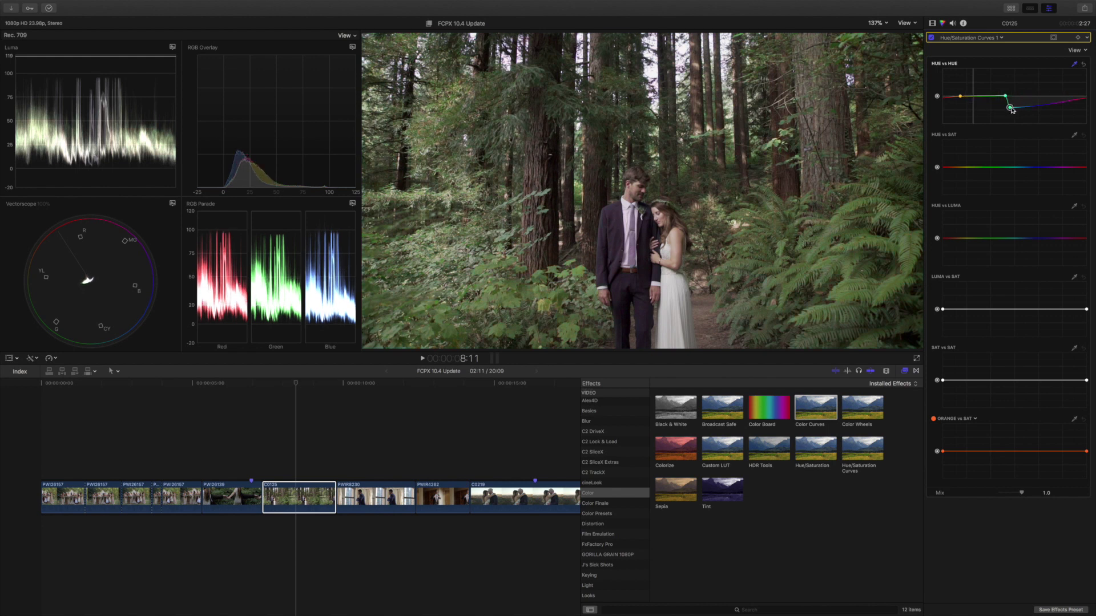
mouse_move(983, 107)
mouse_down()
mouse_move(971, 122)
mouse_move(970, 87)
mouse_move(977, 92)
mouse_move(967, 93)
mouse_up()
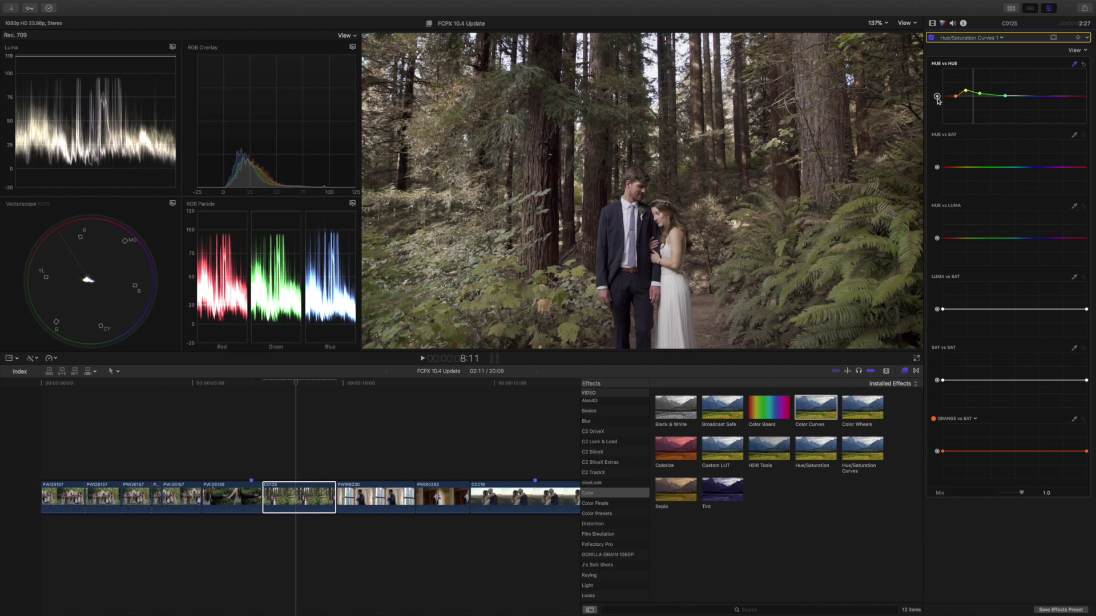
click(937, 103)
drag(937, 105, 937, 96)
drag(1006, 96, 1035, 98)
key(Delete)
drag(980, 97, 985, 98)
click(1073, 64)
click(1083, 65)
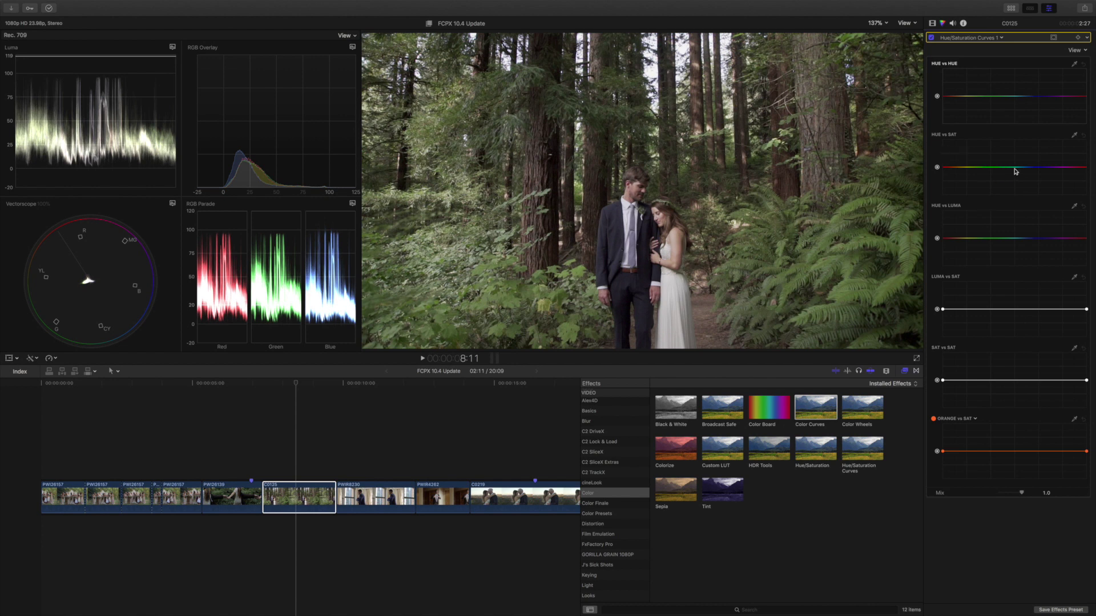
Select clip PWIR8230 of the groom at the window and add a Hue/Saturation Curves correction to it.
click(245, 493)
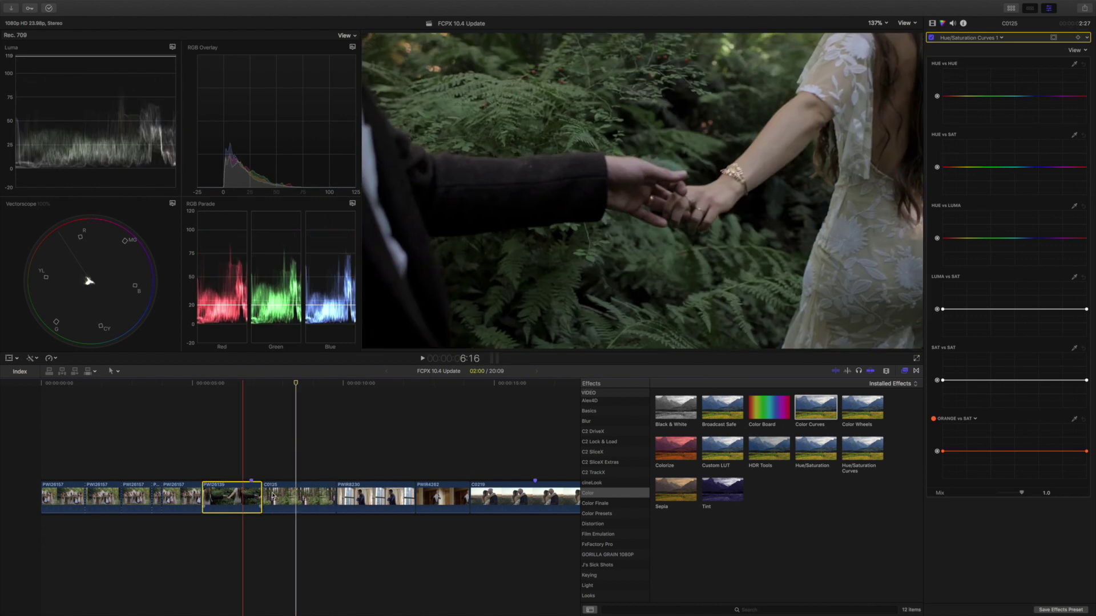
click(380, 495)
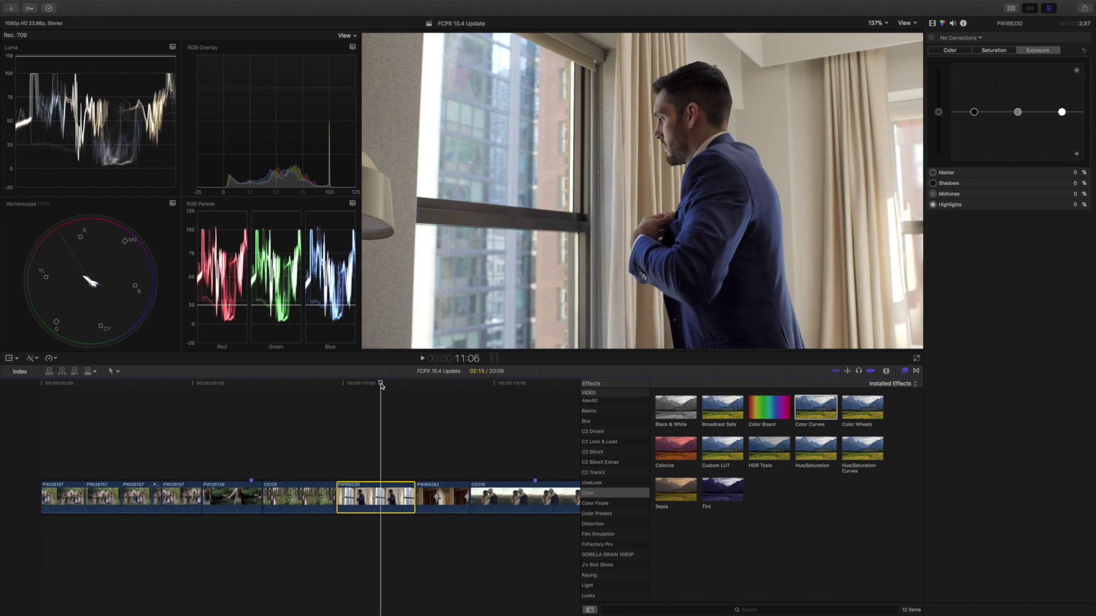
click(972, 38)
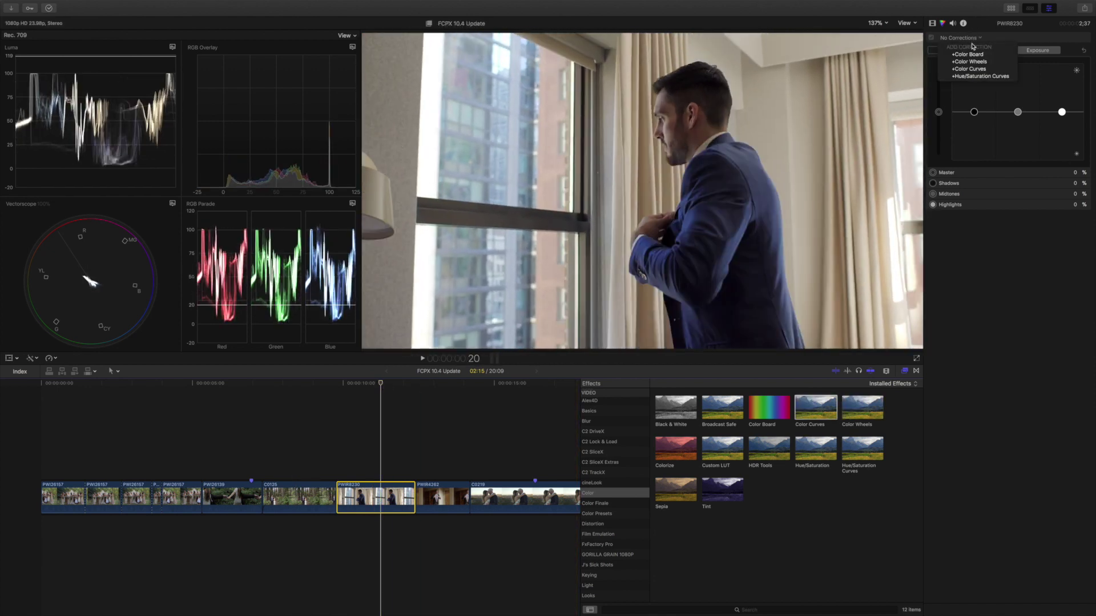
click(978, 75)
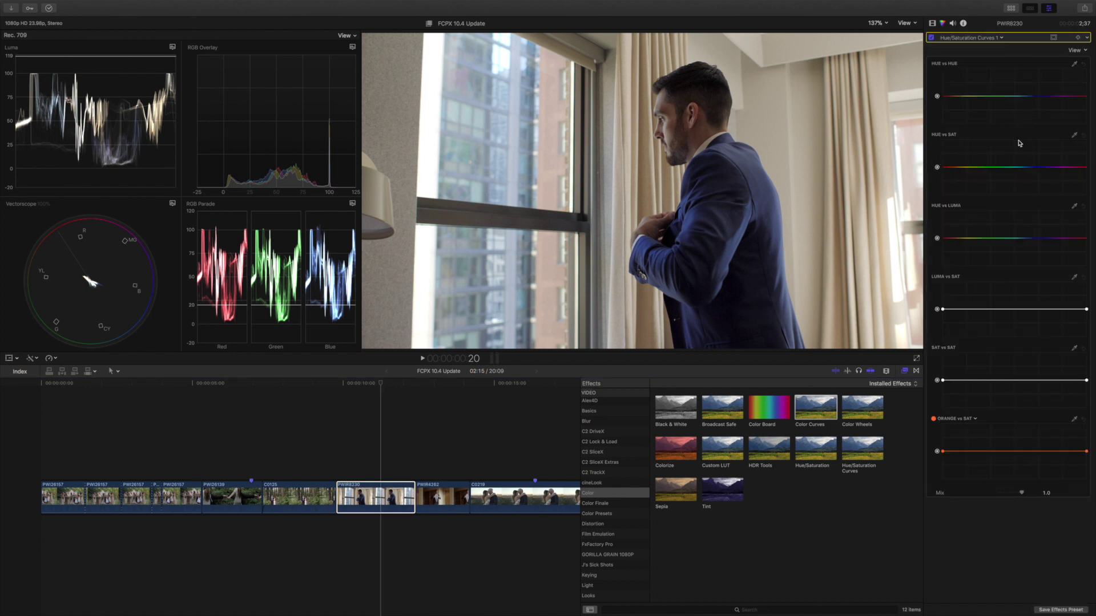
Sample the blue suit on the Hue vs Sat curve and raise its control point to increase the saturation.
click(1073, 136)
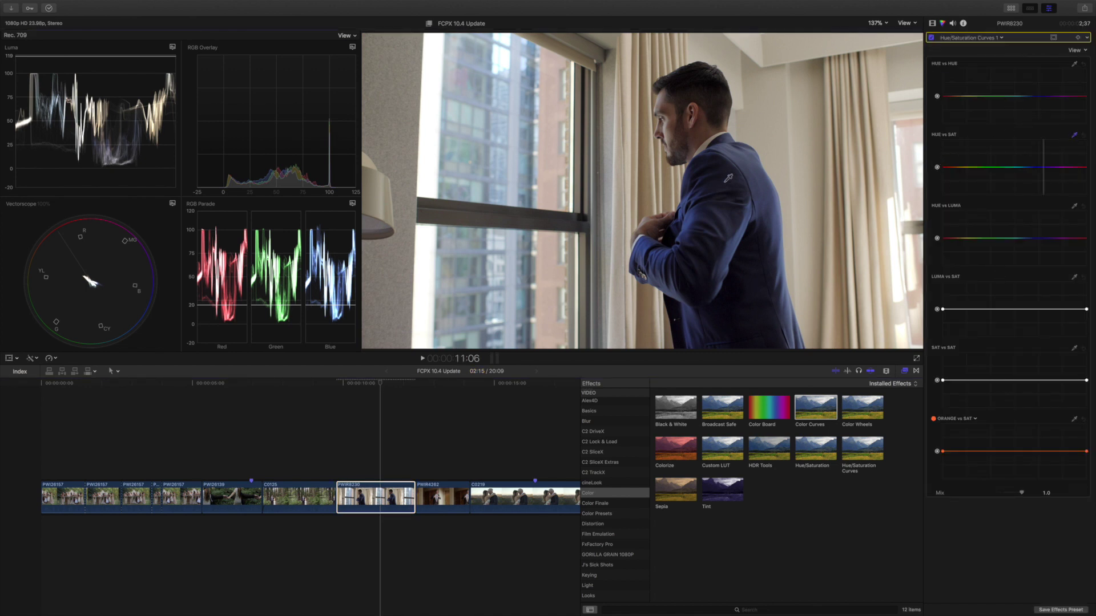
drag(724, 182, 746, 195)
mouse_move(1036, 168)
mouse_down()
mouse_move(1036, 153)
mouse_move(1036, 178)
mouse_move(1036, 154)
mouse_up()
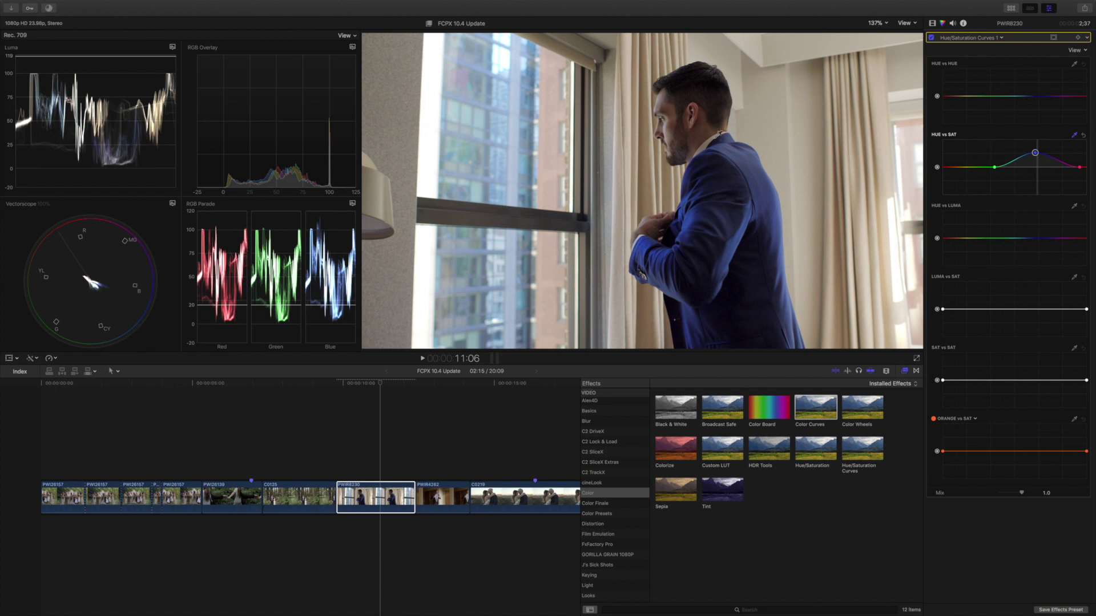
Sample the groom's face, try adjusting the skin saturation on the Hue vs Sat curve, and reset the curve.
click(673, 117)
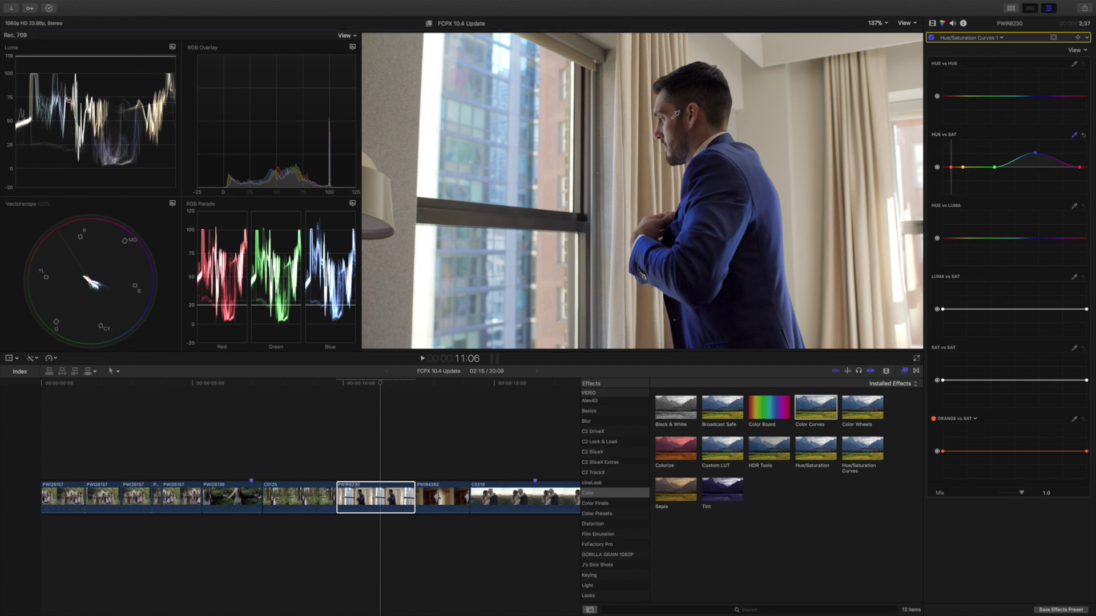
click(951, 166)
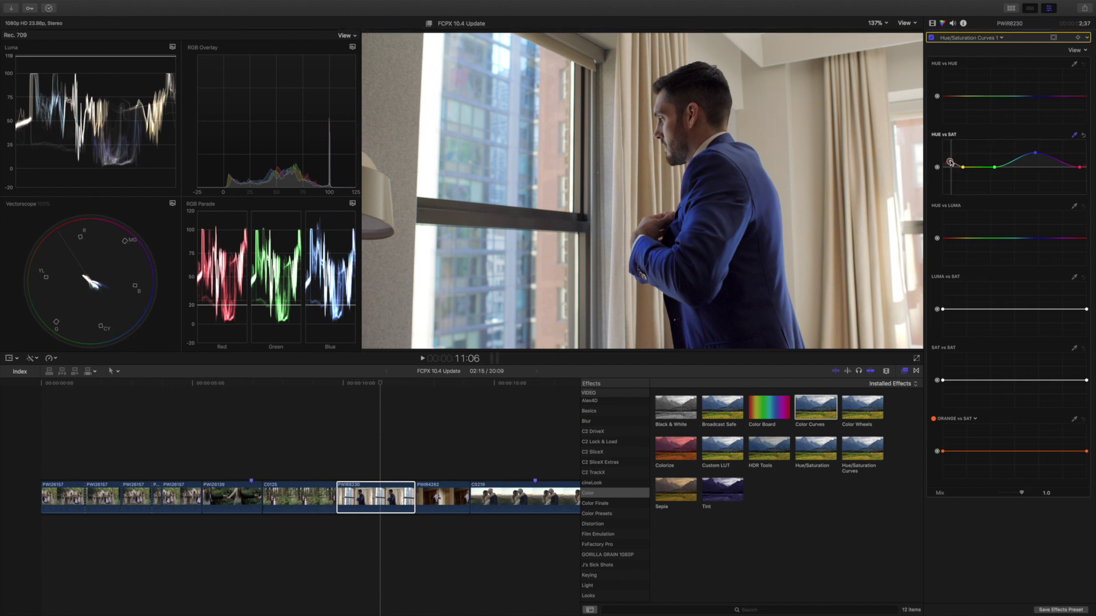
drag(953, 170, 952, 167)
mouse_move(936, 167)
mouse_down()
mouse_move(939, 203)
mouse_move(937, 154)
mouse_move(936, 171)
mouse_up()
click(1083, 135)
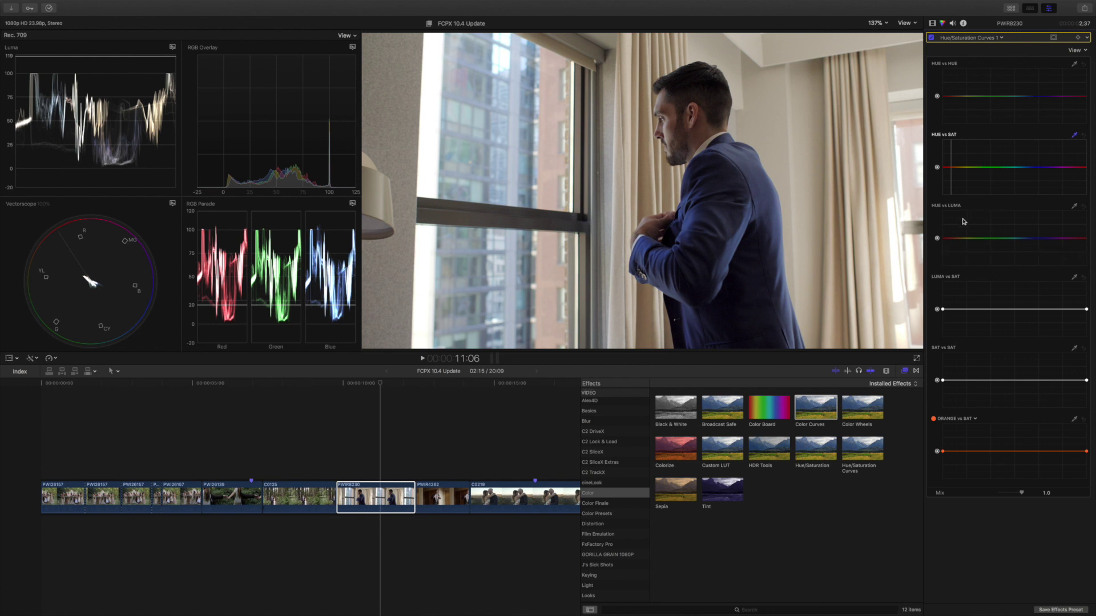
Sample the blue suit on the Hue vs Luma curve and lower its control point slightly to darken the blues.
click(728, 178)
click(725, 177)
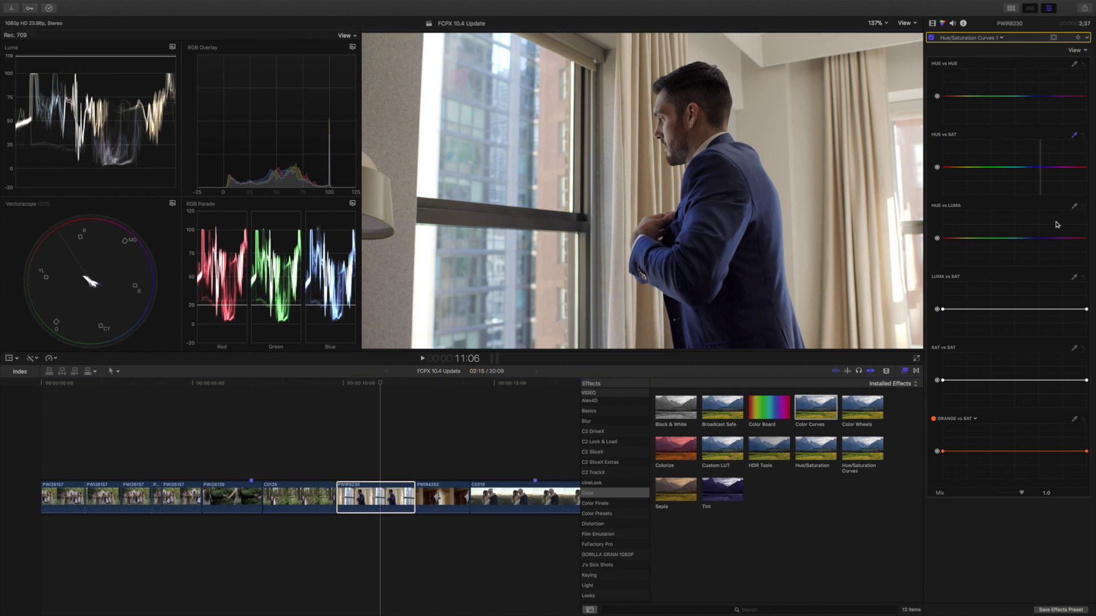
click(1075, 208)
click(712, 180)
mouse_move(1041, 240)
mouse_down()
mouse_move(1043, 251)
mouse_move(1027, 239)
mouse_move(1043, 252)
mouse_up()
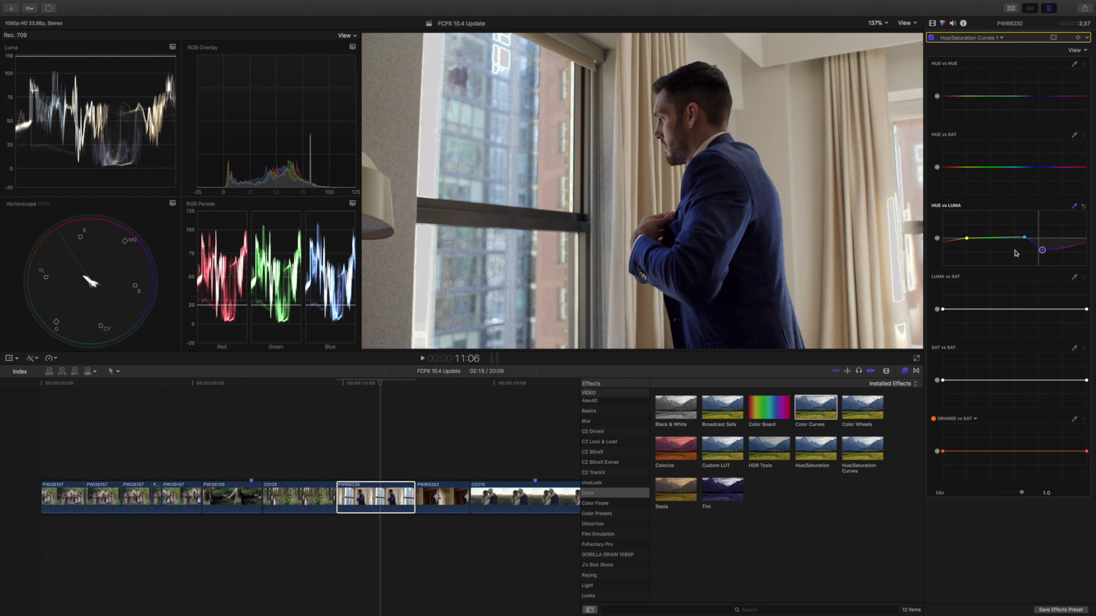
drag(1044, 250, 1039, 242)
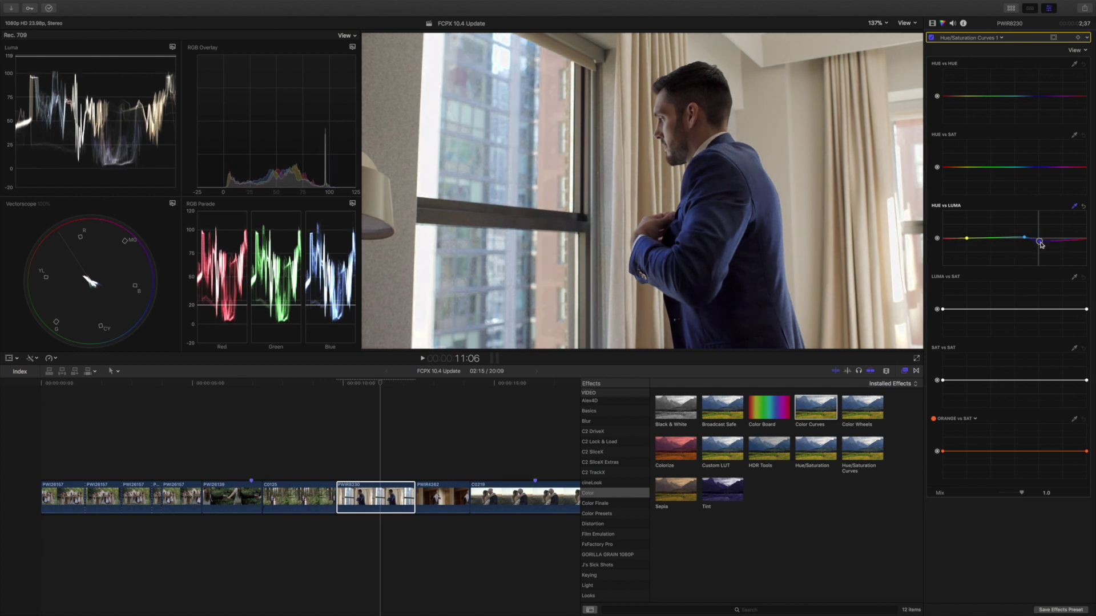
click(1020, 239)
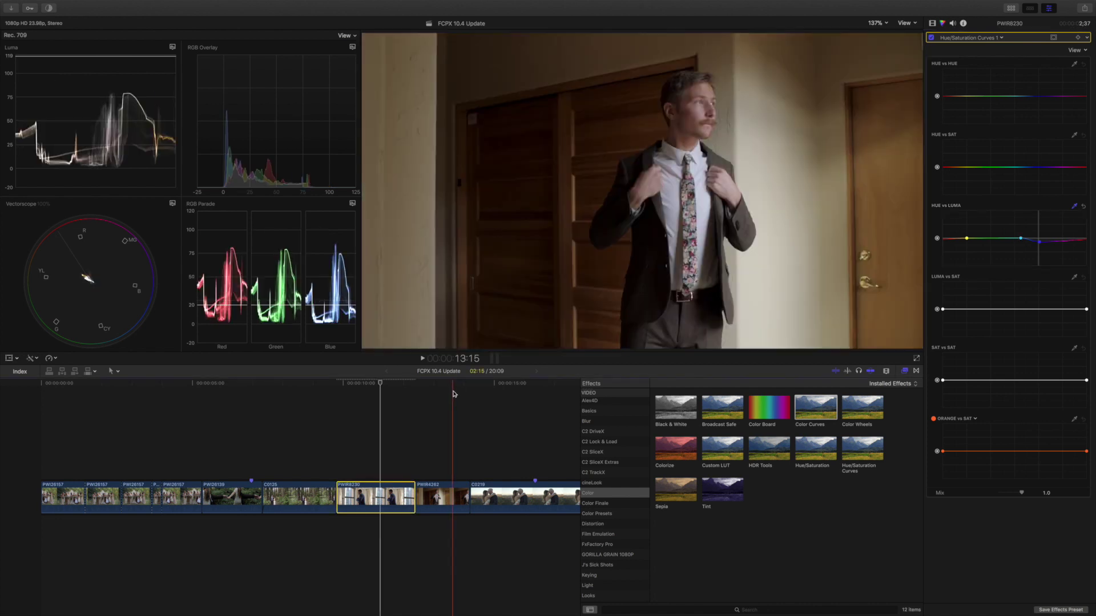
Select clip PWIR4282 of the groom by the wooden doors and apply the Hue/Saturation Curves effect to it.
click(447, 440)
click(455, 503)
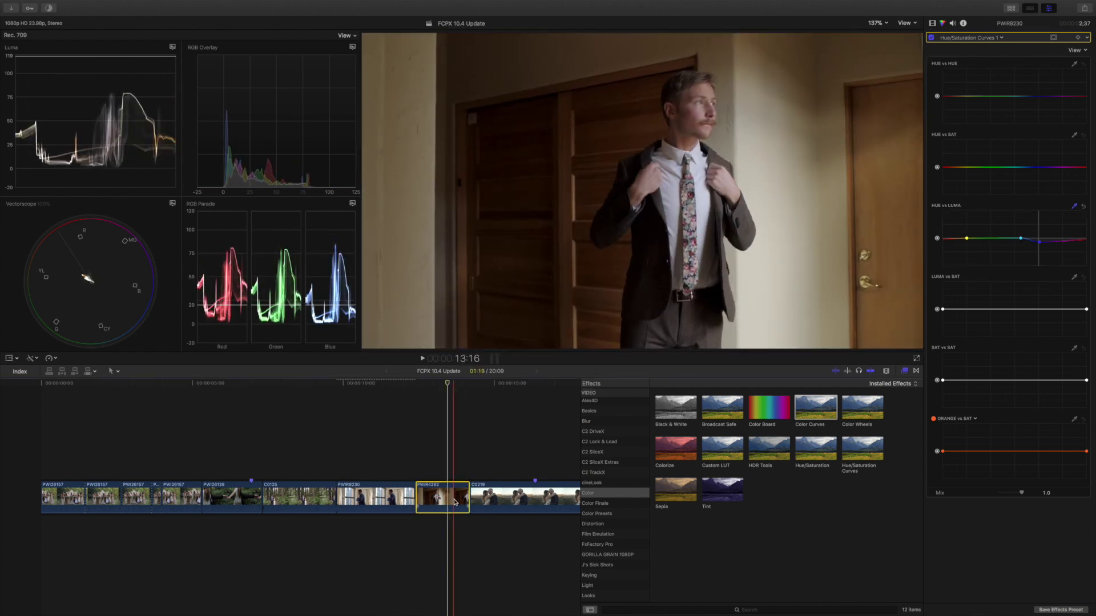
click(859, 457)
double_click(859, 457)
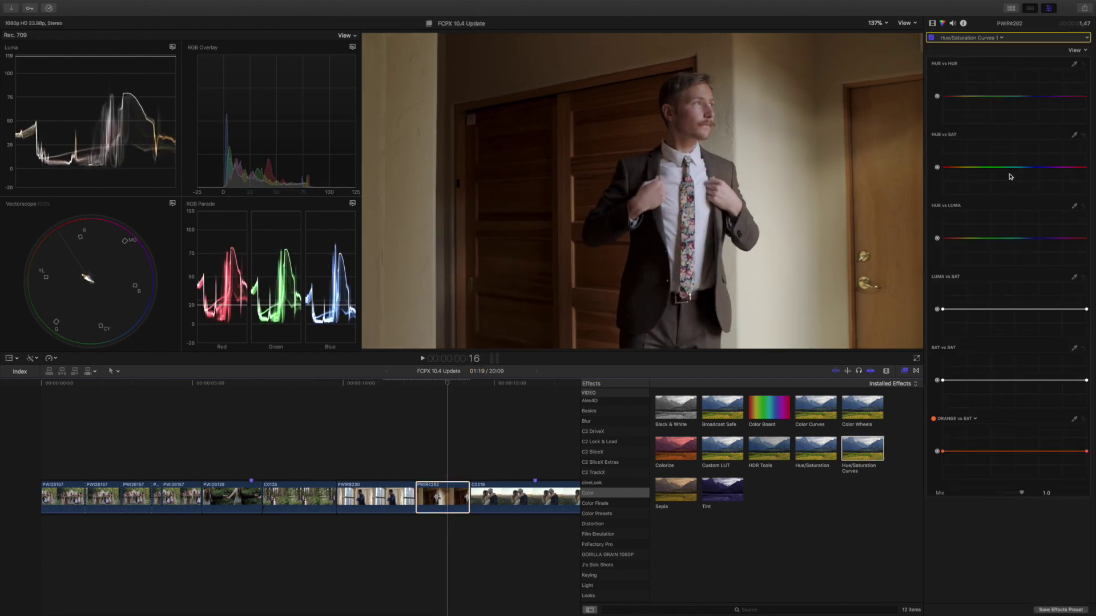
Sample the groom's face on the Hue vs Luma curve and lower the red control point to darken the skin tones.
click(1075, 206)
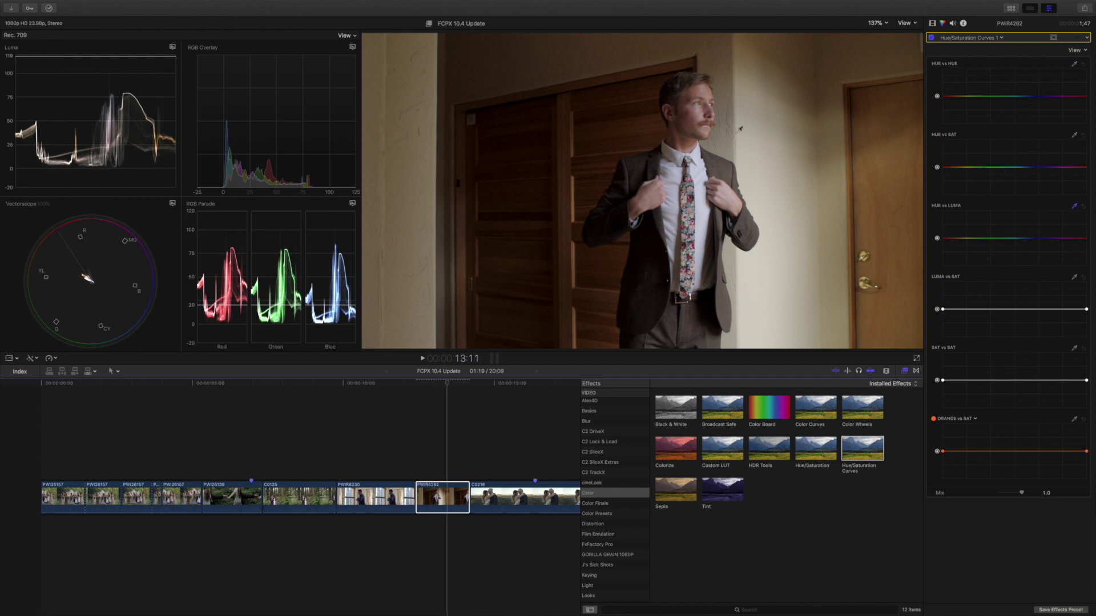
click(703, 109)
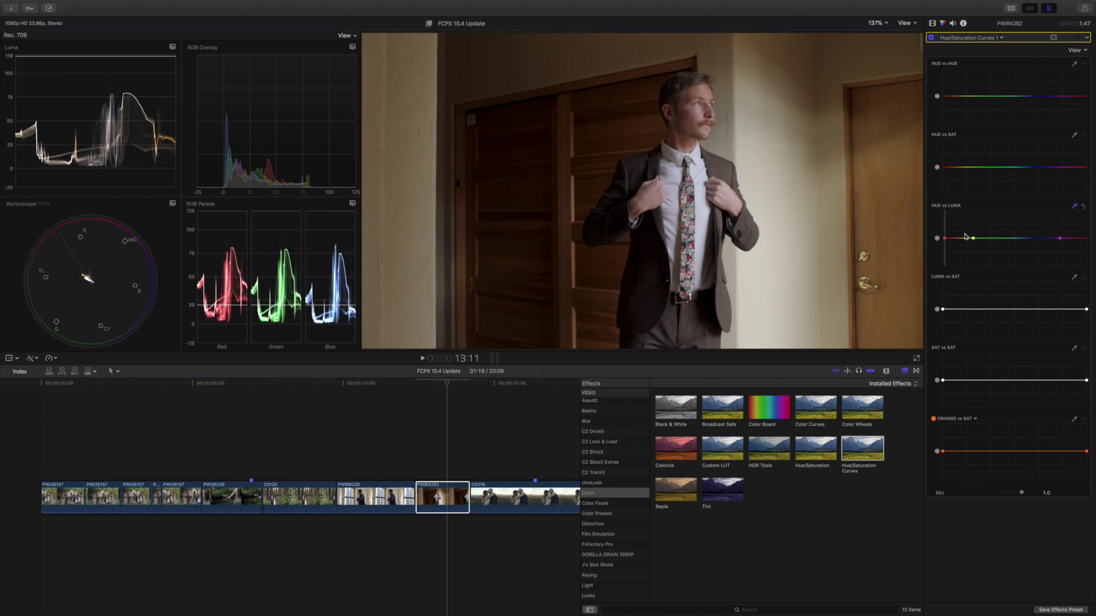
drag(944, 241, 973, 237)
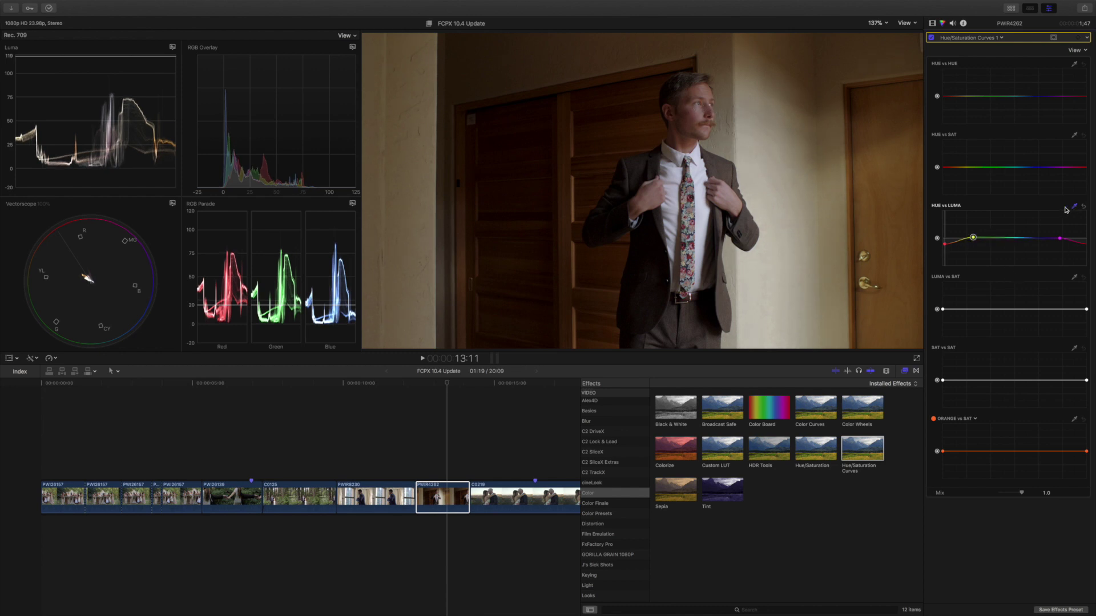
Toggle the correction off and on to compare the image, reset the Hue vs Luma curve, and re-enable the correction.
click(933, 38)
click(933, 37)
click(932, 37)
click(932, 37)
click(932, 38)
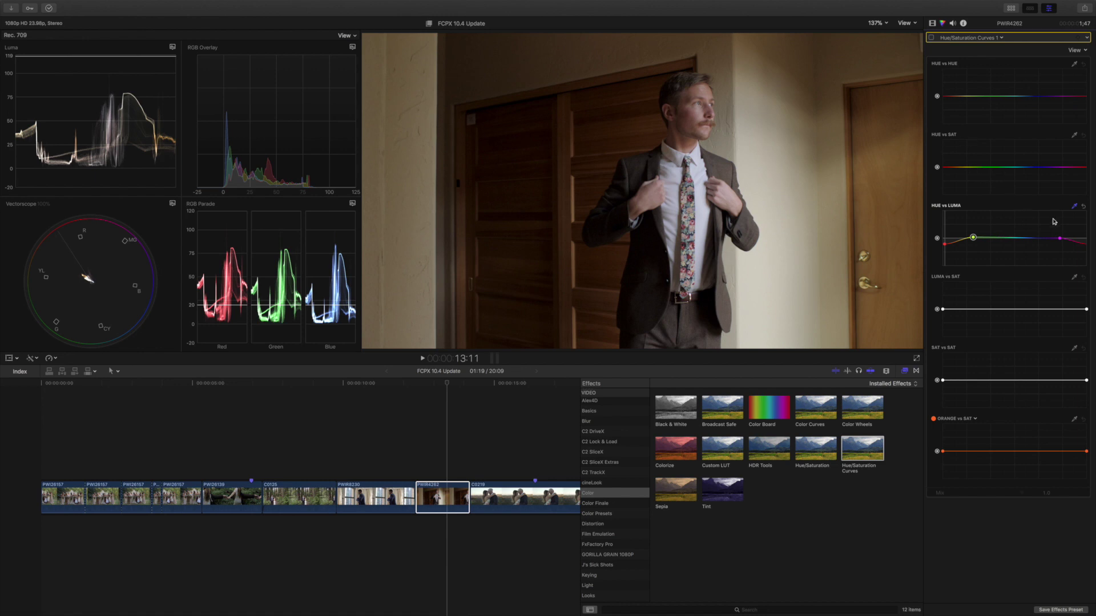
click(1083, 208)
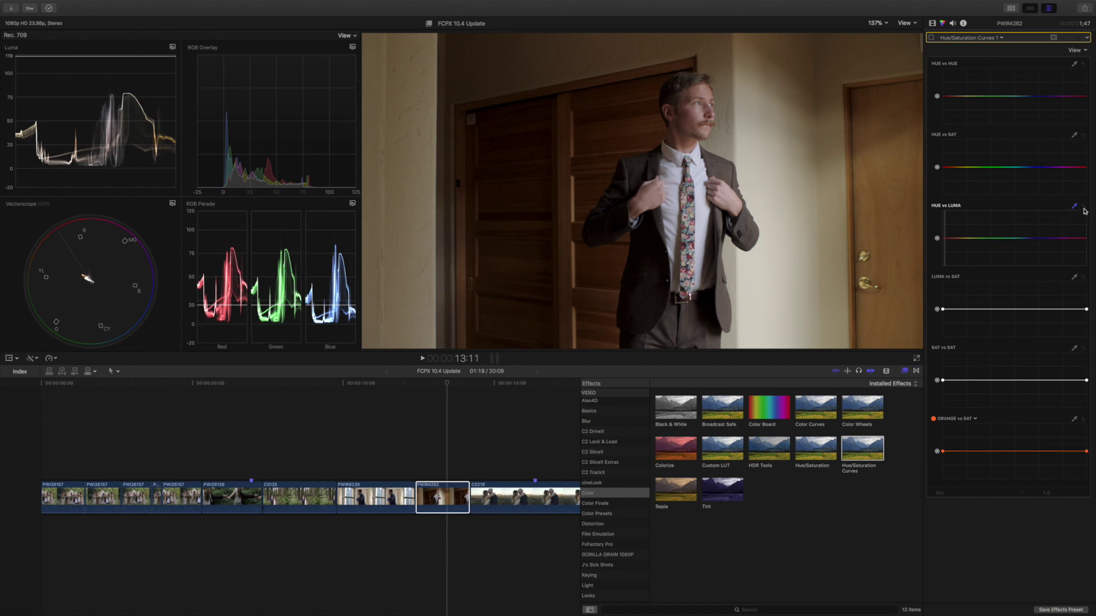
click(932, 37)
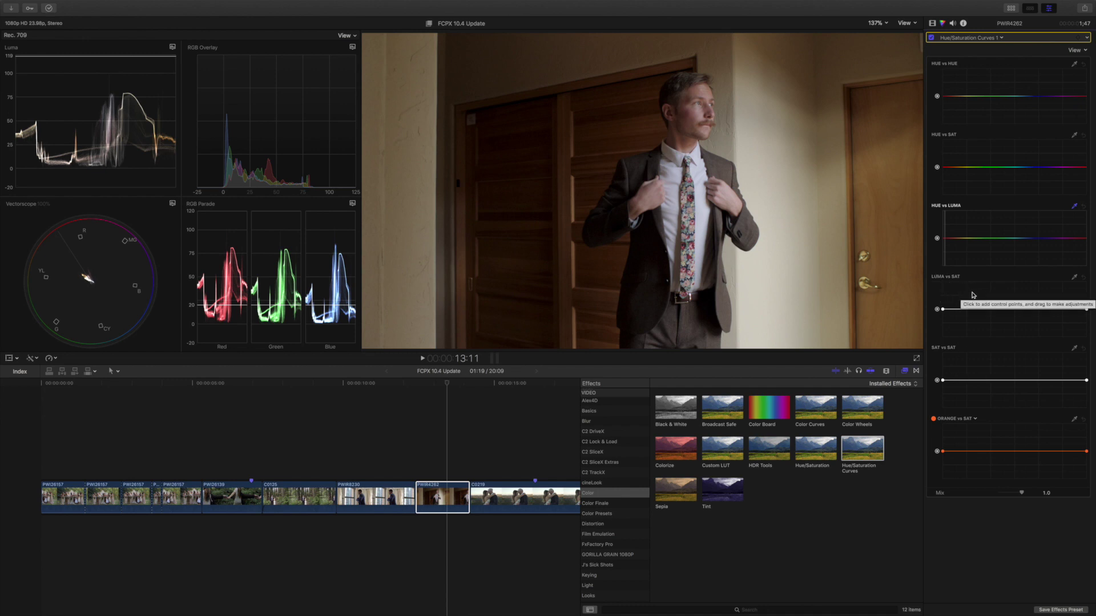
Return to forest clip C0125 of the couple, placing the playhead at 8:10.
drag(478, 460, 306, 464)
click(307, 494)
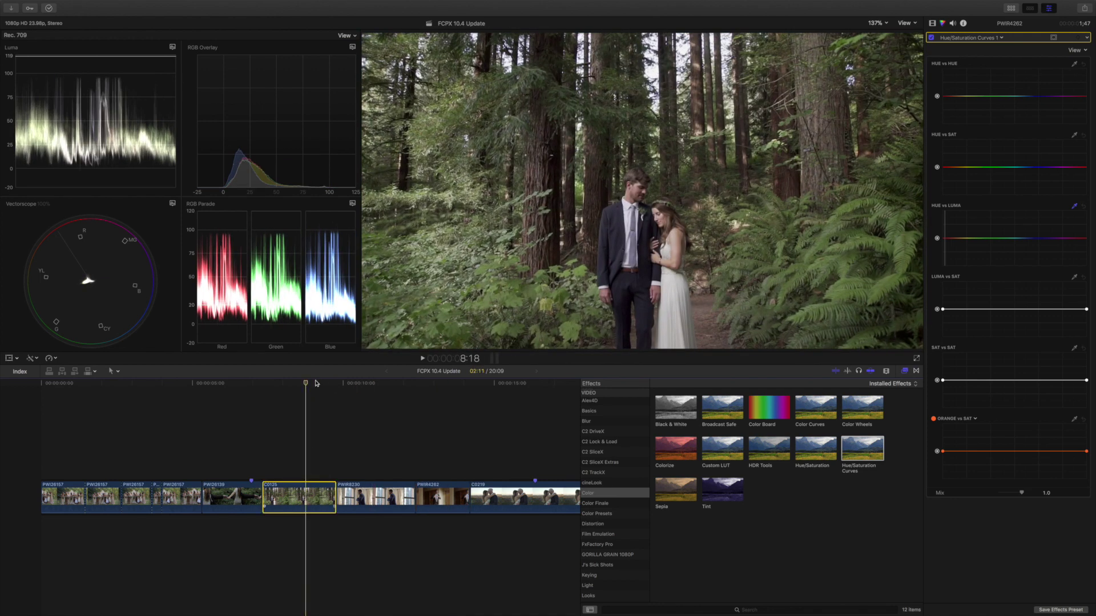
click(295, 383)
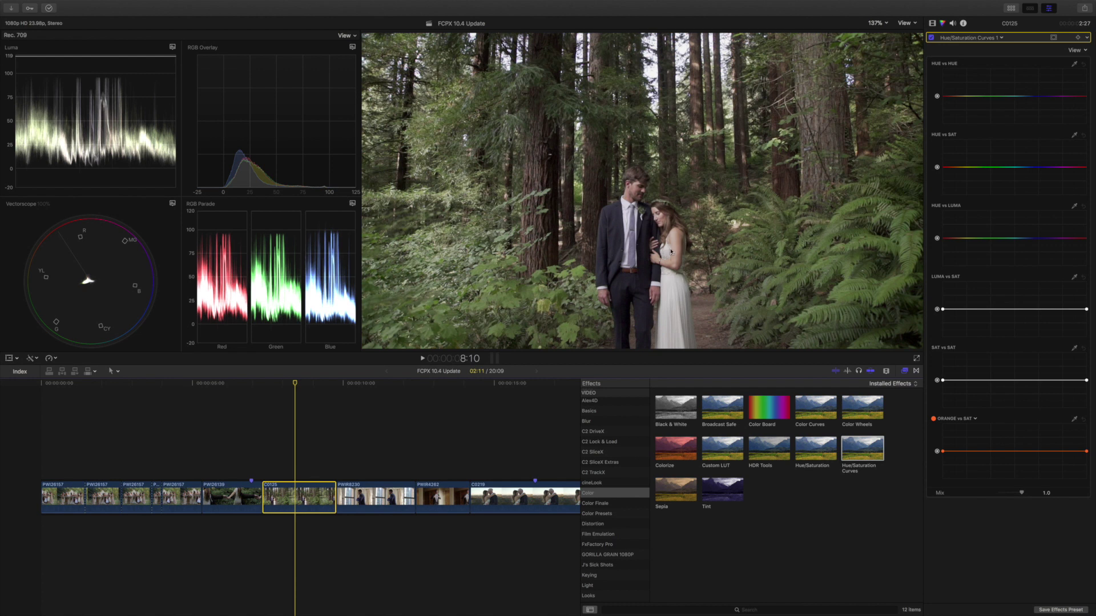
Add two control points to the Luma vs Sat curve, lower both ends to desaturate shadows and highlights, and shift the highlight point toward brighter tones.
click(973, 310)
click(1041, 310)
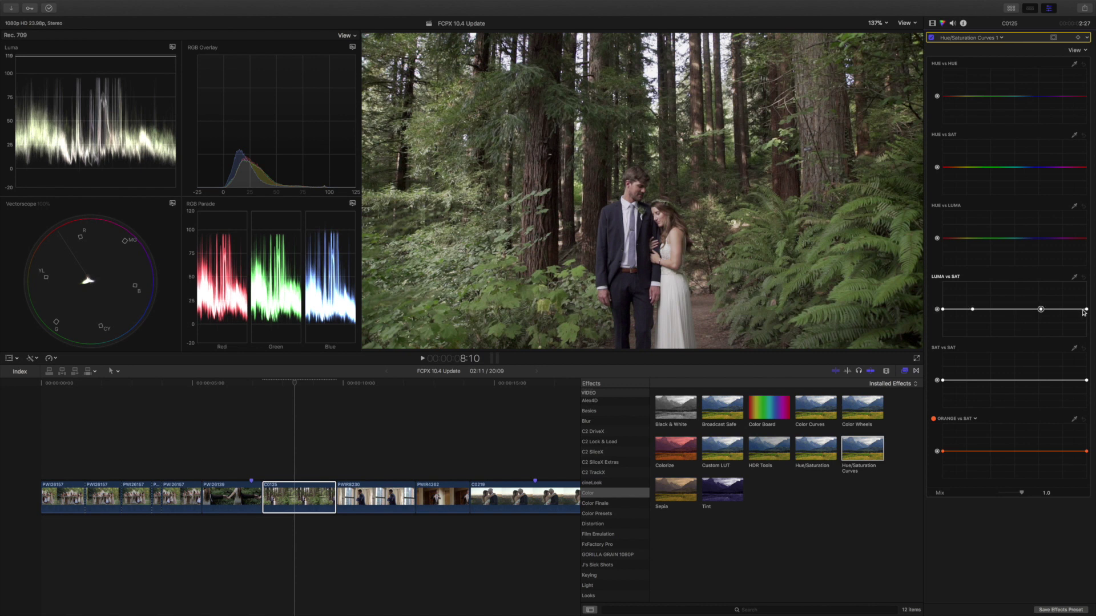
drag(1087, 311, 1087, 338)
drag(943, 311, 938, 345)
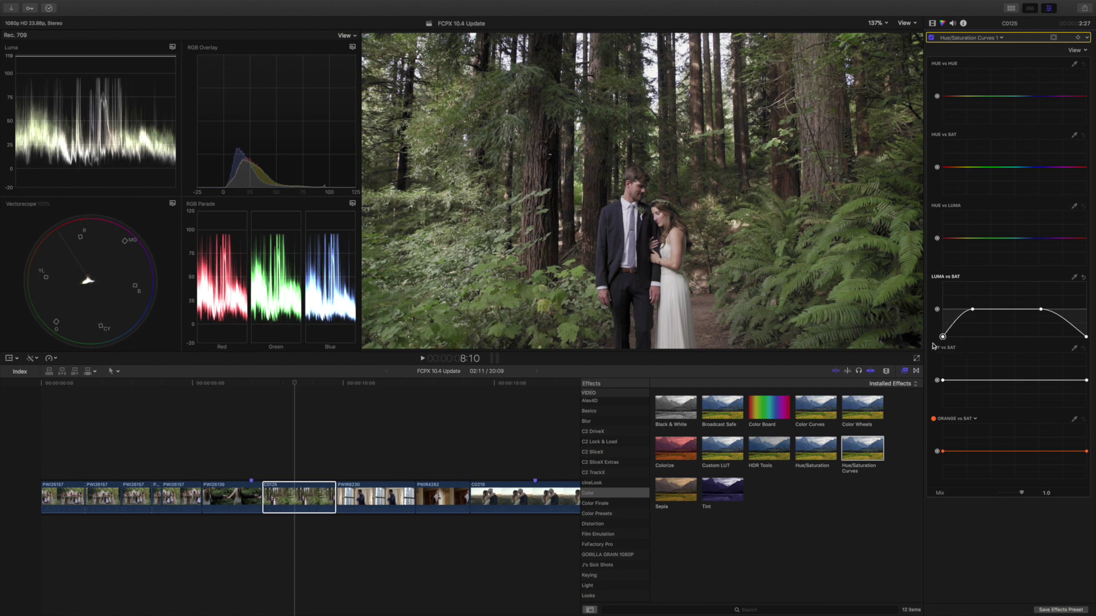
drag(1081, 341, 1053, 341)
drag(1047, 334, 1093, 349)
mouse_move(1045, 310)
mouse_down()
mouse_move(1046, 334)
mouse_move(1050, 310)
mouse_up()
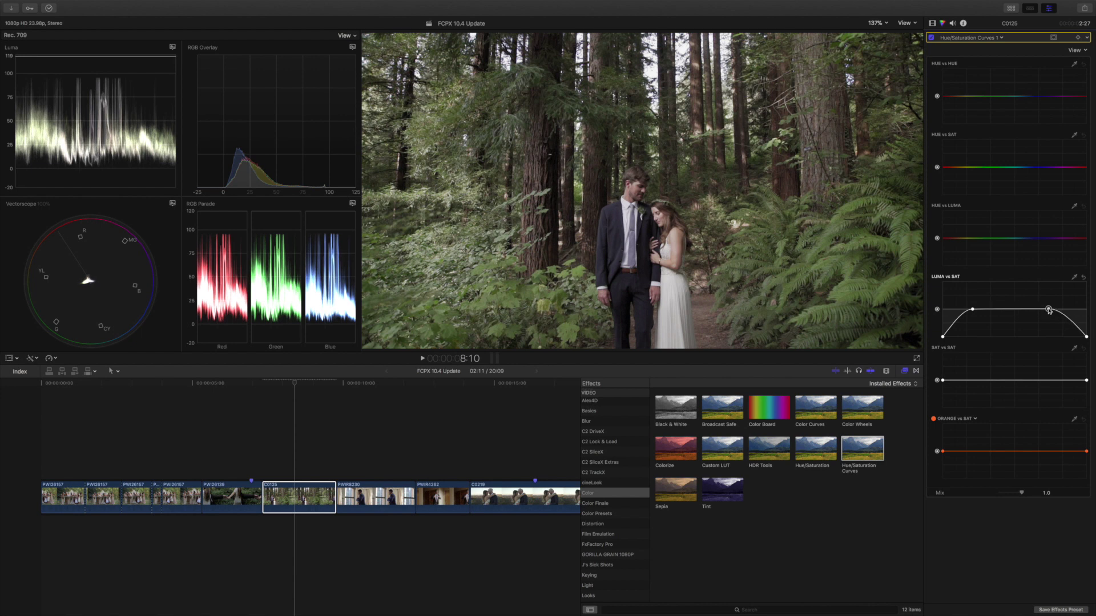
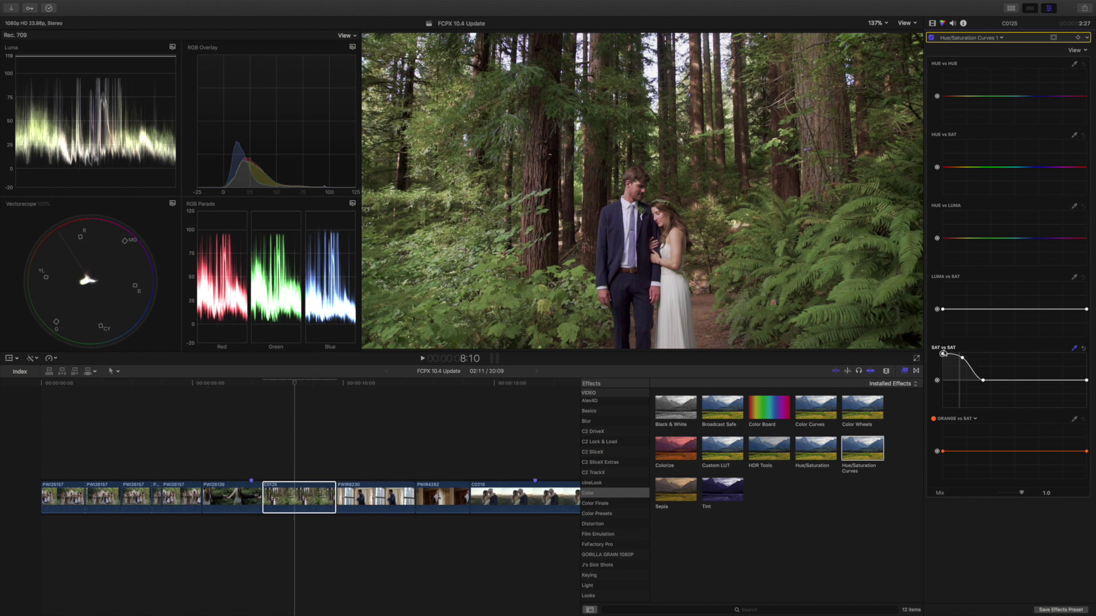
Lower the shadow-side control point on the Sat vs Sat curve, add another point toward the high-saturation end, and reset the curve.
drag(962, 358, 962, 368)
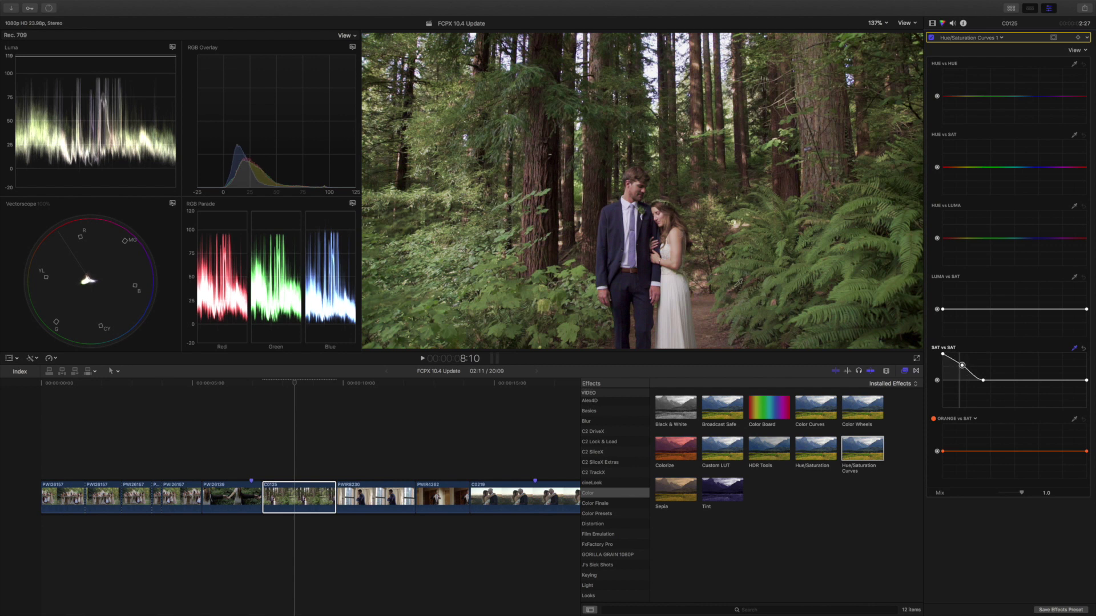
click(1043, 380)
click(1083, 348)
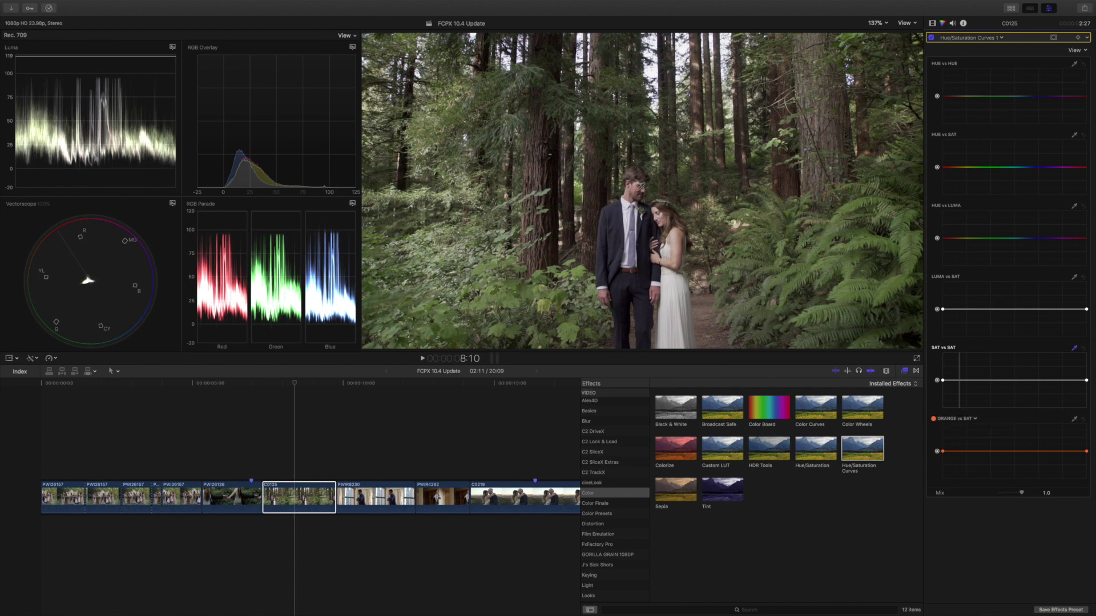
Add control points to the Orange vs Sat curve to boost orange saturation in the midtones, easing the shadow end back toward neutral.
click(975, 421)
mouse_move(941, 432)
mouse_down()
mouse_move(956, 428)
mouse_move(940, 431)
mouse_up()
drag(943, 452, 1026, 439)
click(975, 437)
click(1014, 440)
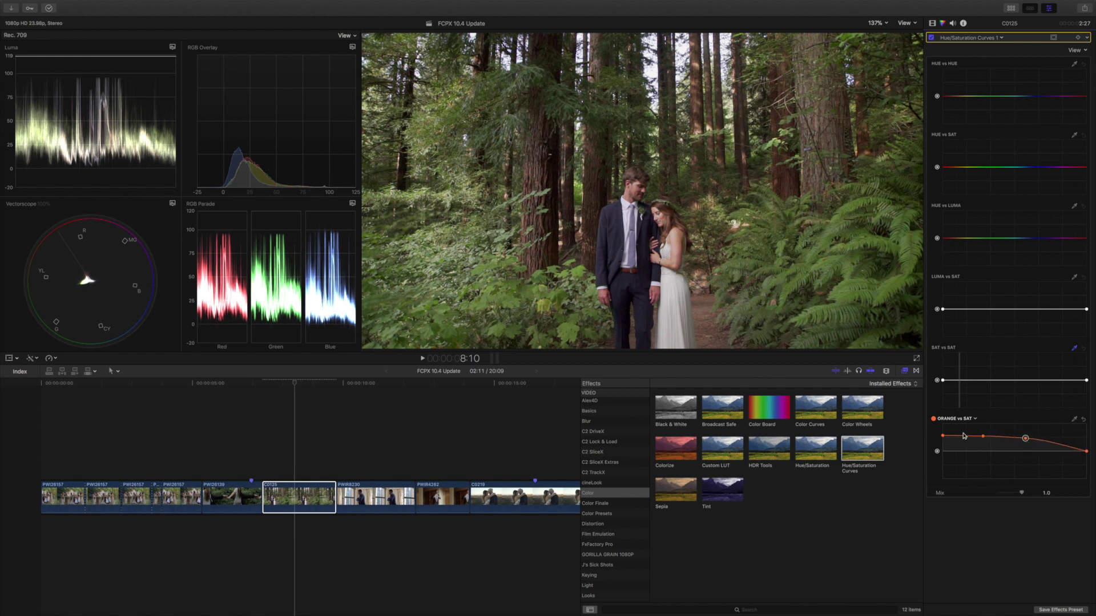
drag(943, 437, 988, 443)
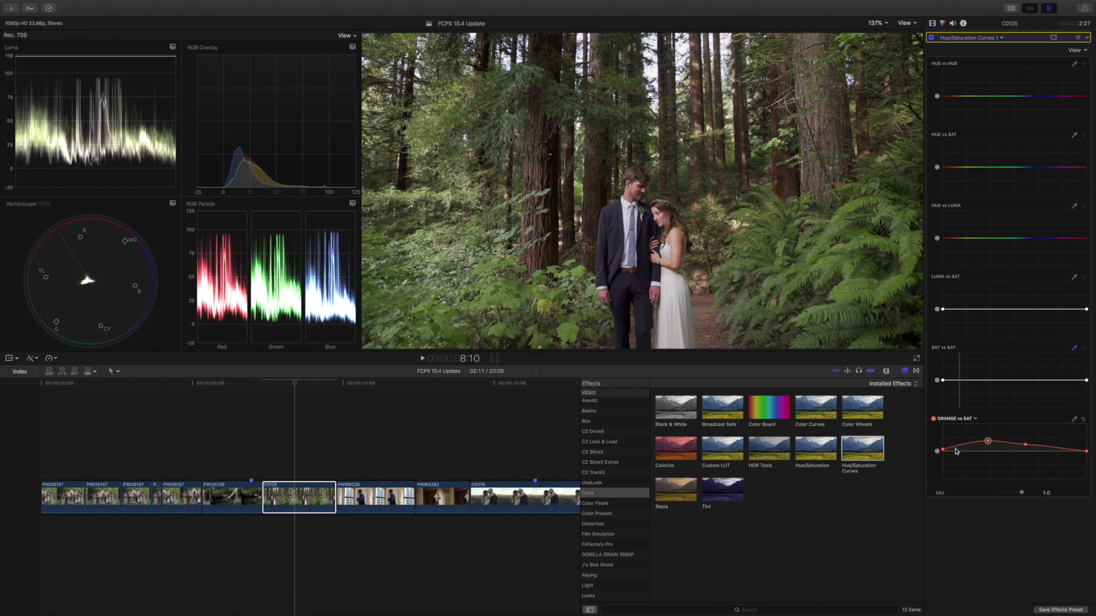
Switch the Orange vs Sat curve to blue and raise its shadow-side points to boost saturation in dark blues.
mouse_move(966, 424)
drag(941, 430, 965, 454)
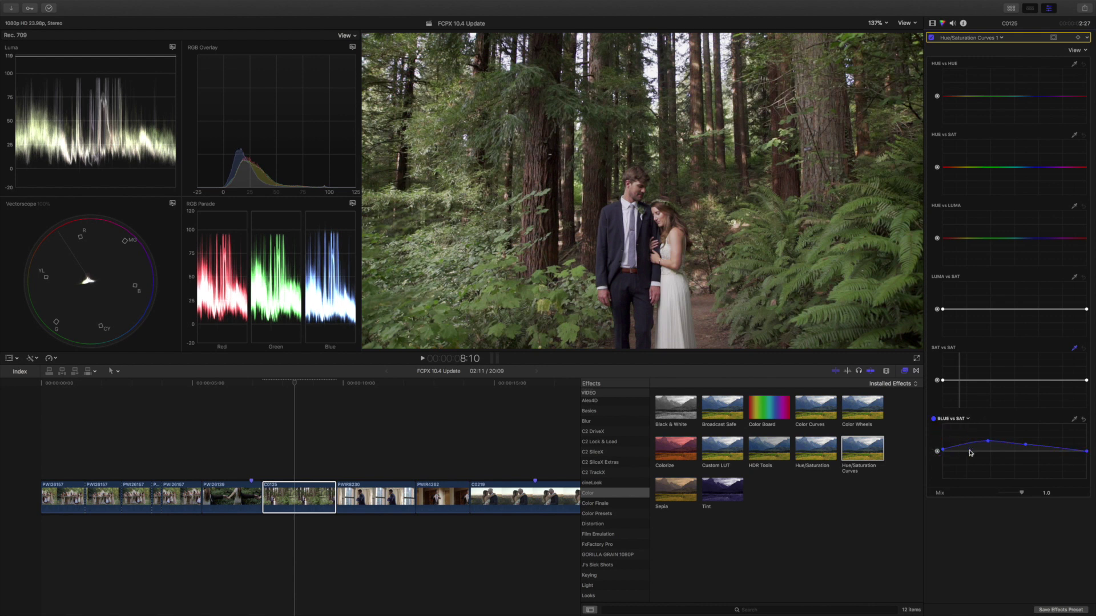
drag(988, 441, 943, 424)
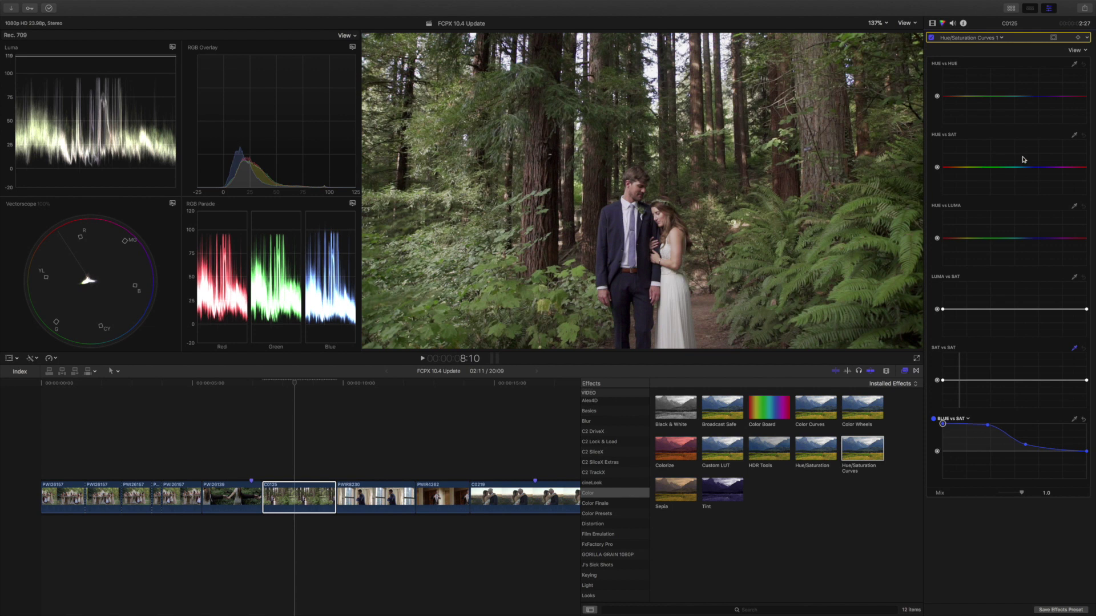
Sample the groom's suit on the Hue vs Sat curve, raise the blue point while shifting it toward cyan, and switch the correction off.
click(1073, 135)
click(621, 228)
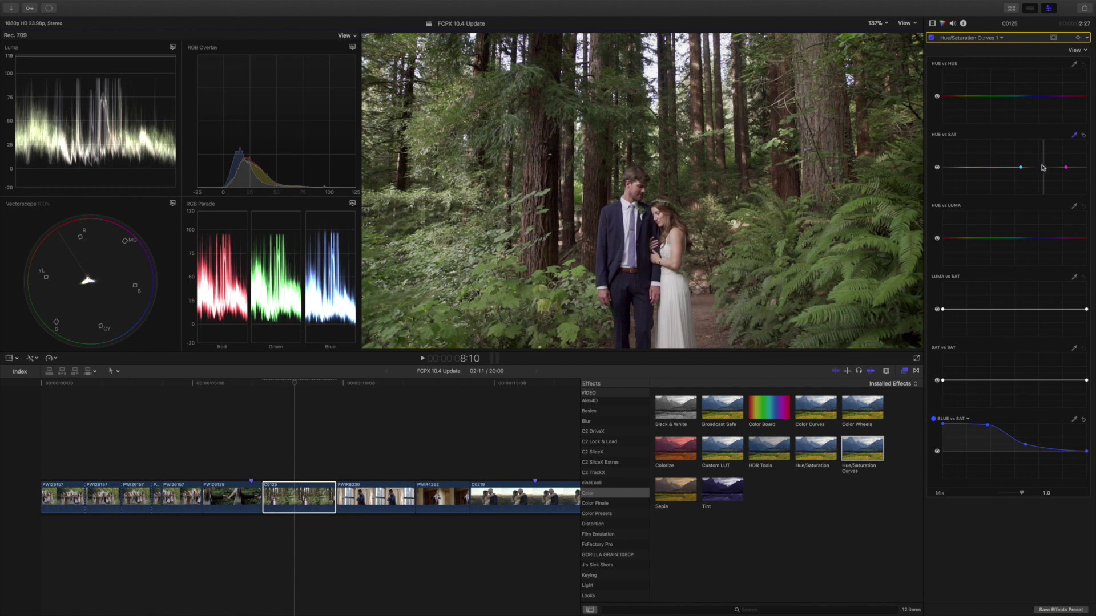
mouse_move(1041, 168)
mouse_down()
mouse_move(1039, 154)
mouse_move(1005, 168)
mouse_move(1028, 156)
mouse_up()
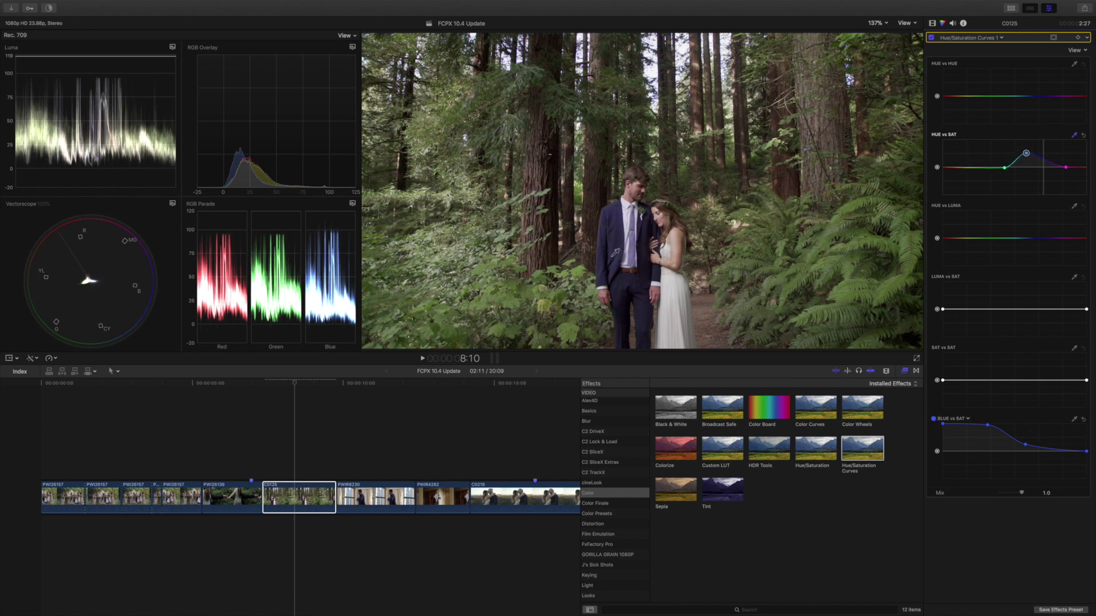
click(931, 38)
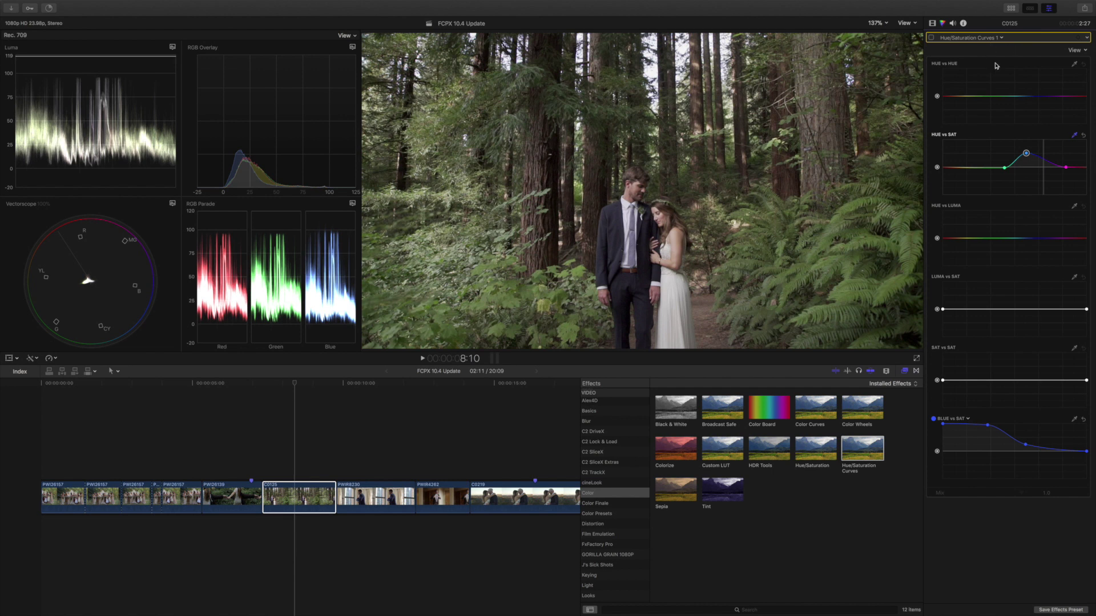
Move Color Wheels 1 above the other effects on the clip, and display its controls followed by those of Color Curves 1.
click(933, 23)
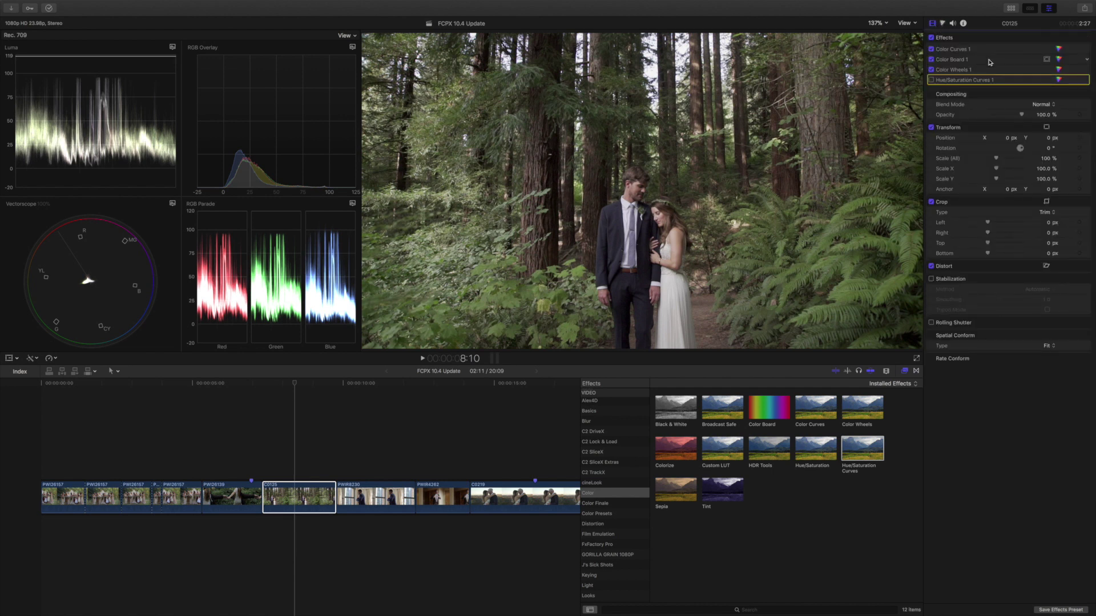
drag(990, 72, 987, 50)
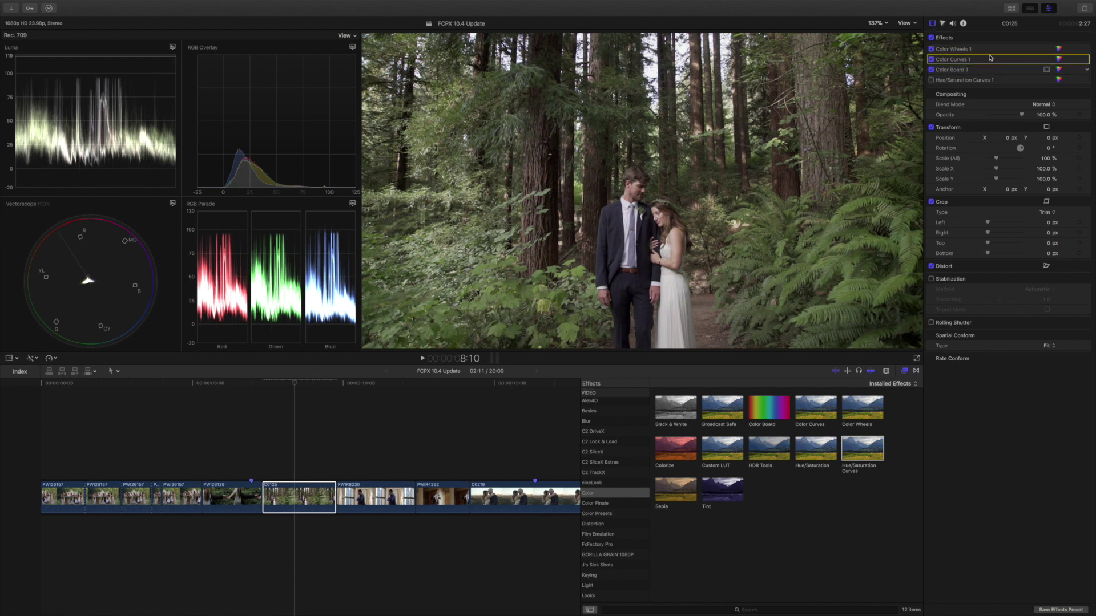
click(1059, 50)
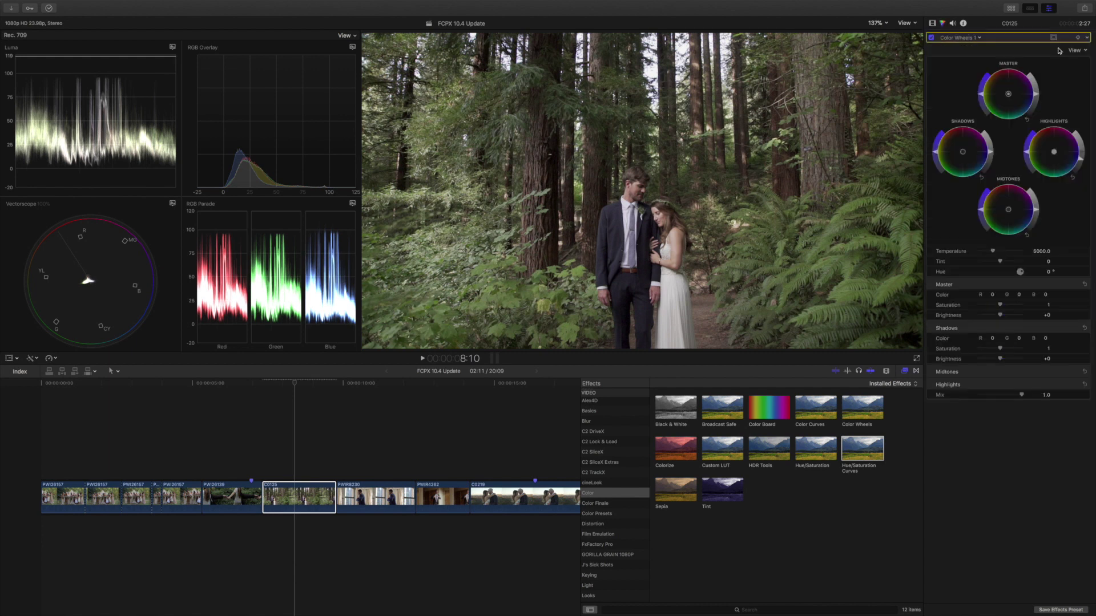
click(978, 37)
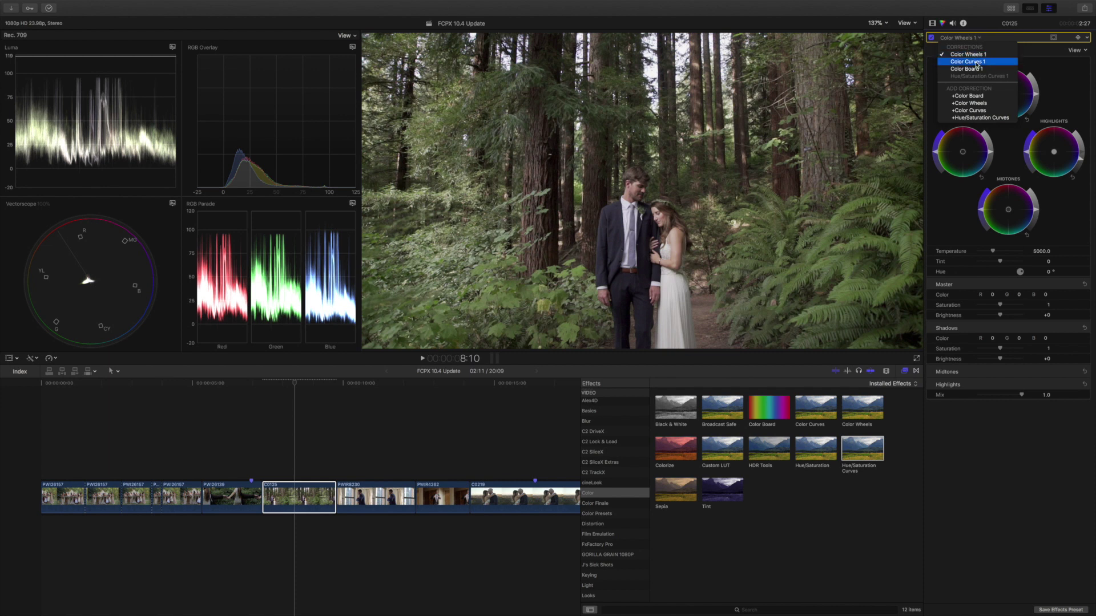
click(977, 62)
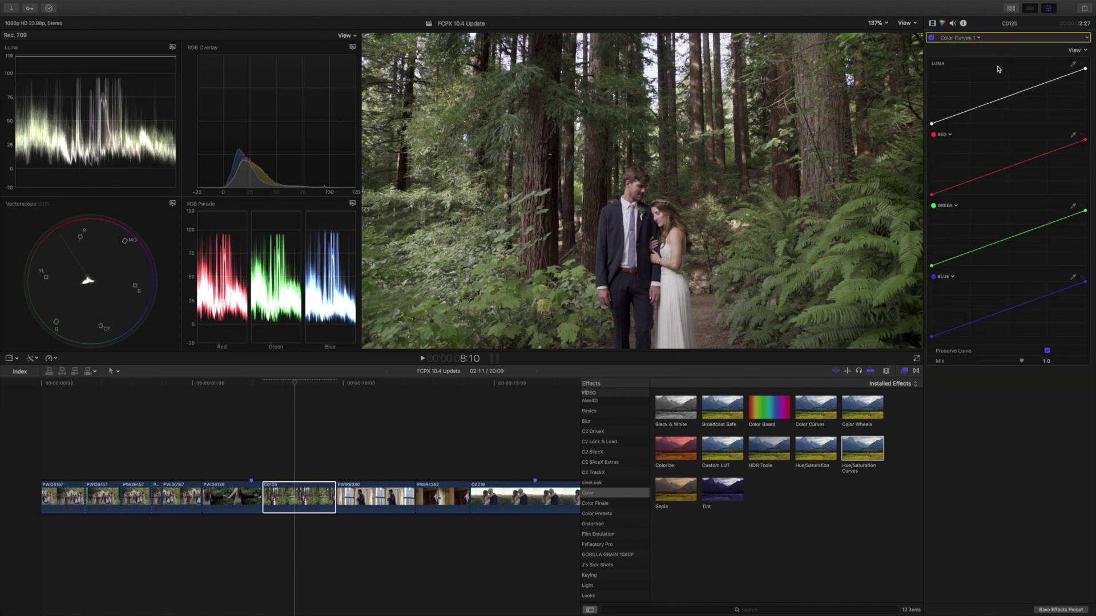
Remove the Color Curves 1 and Hue/Saturation Curves 1 corrections, leaving Color Wheels 1 and Color Board 1 on the clip.
click(979, 38)
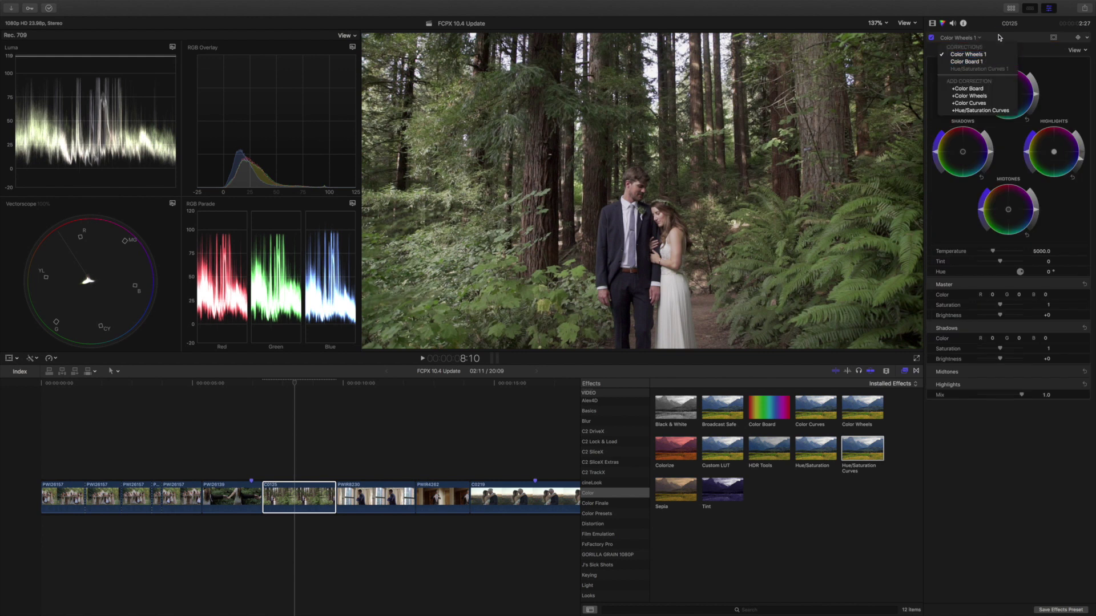
click(932, 23)
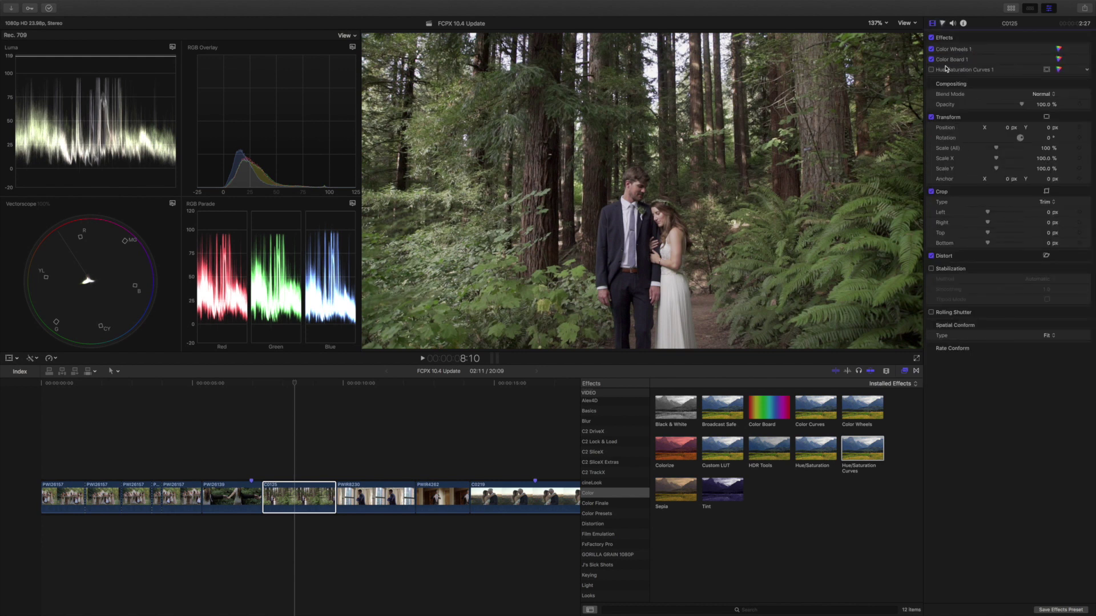
click(993, 73)
key(Delete)
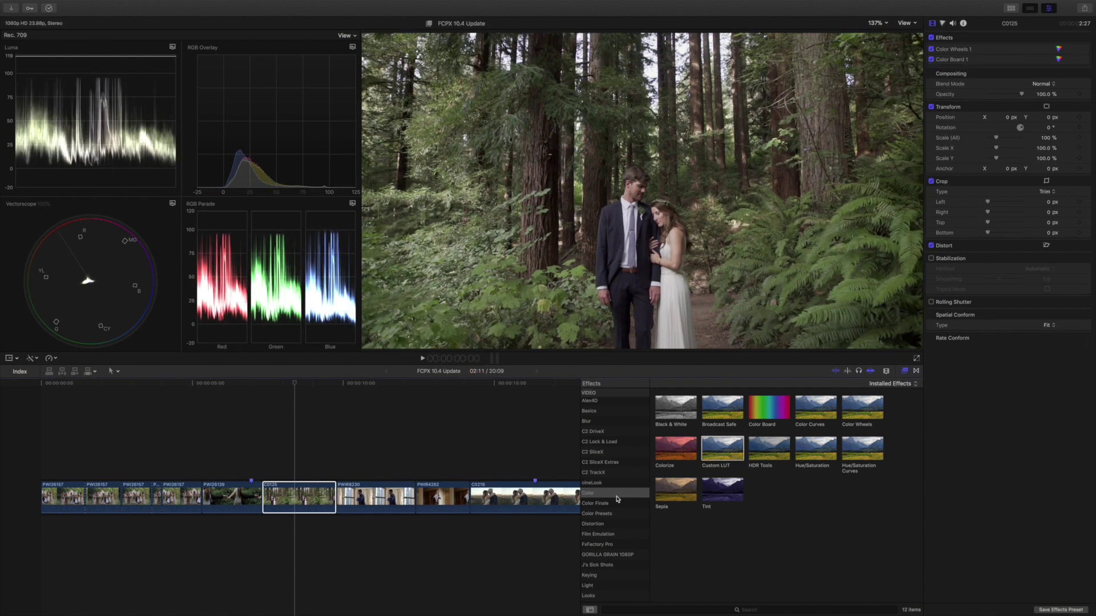
Apply the Custom LUT effect to forest clip C0125, hide the effects browser, and expand the effect's settings.
click(721, 454)
drag(721, 454, 321, 501)
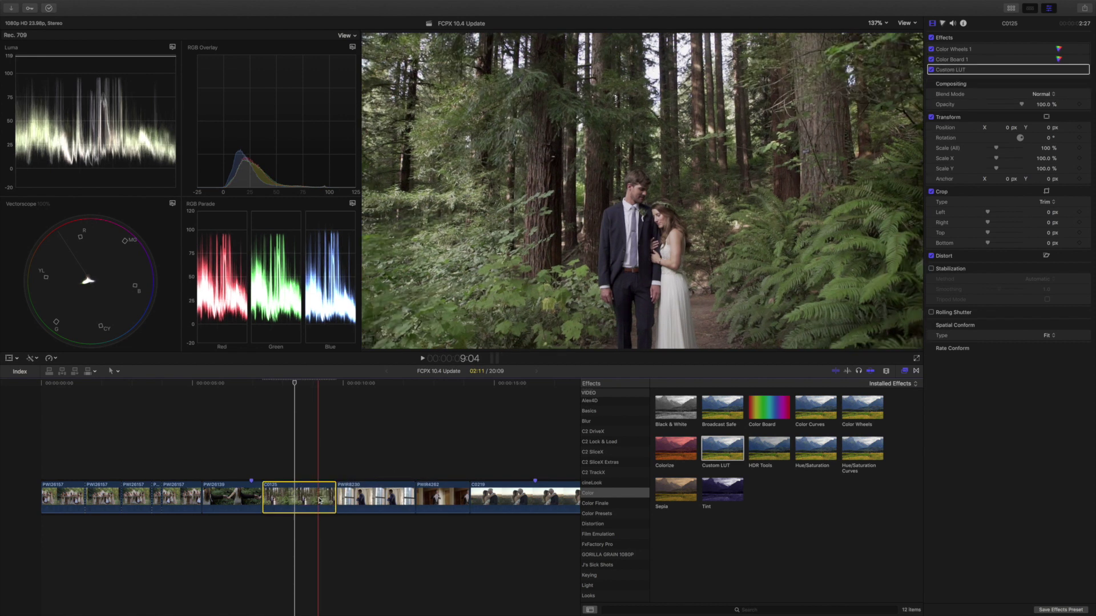
click(904, 372)
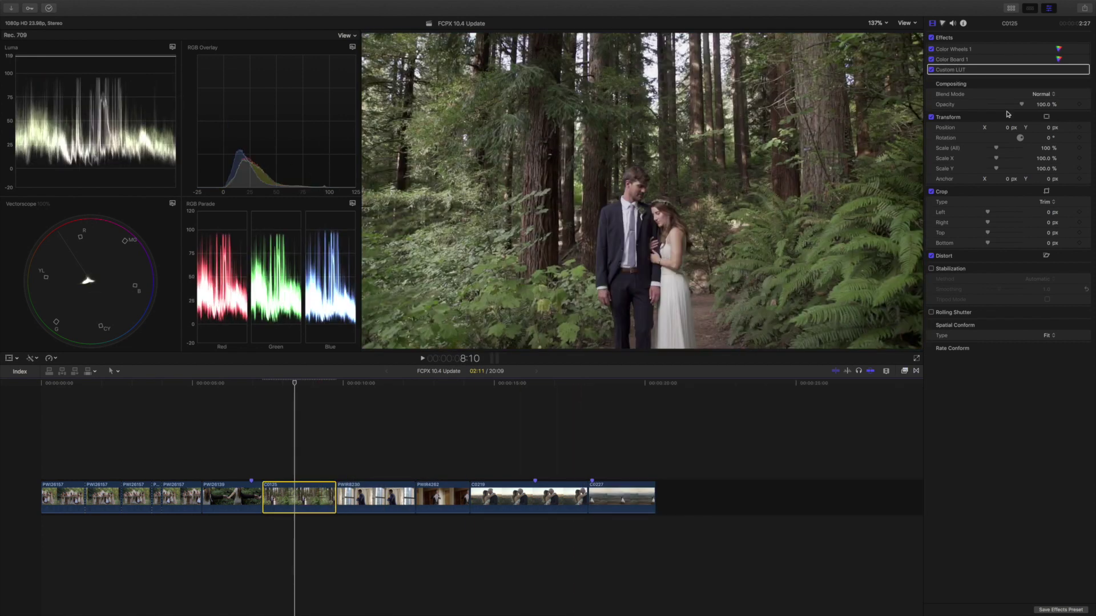
click(1073, 69)
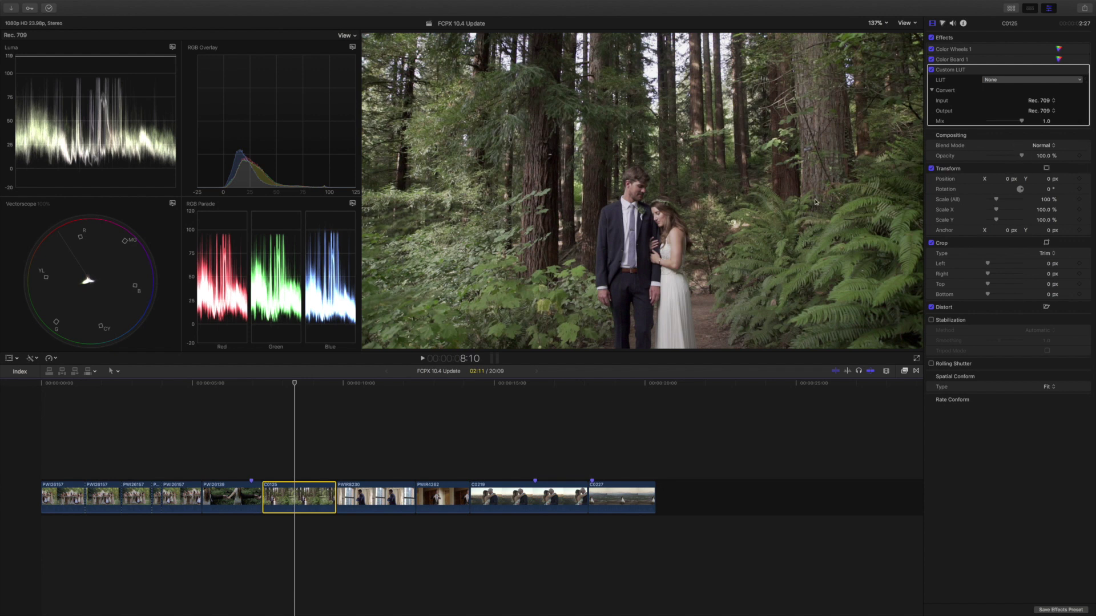
Open the custom LUT file chooser, view the contents of the LUTs folder, and cancel without loading a file.
click(1049, 80)
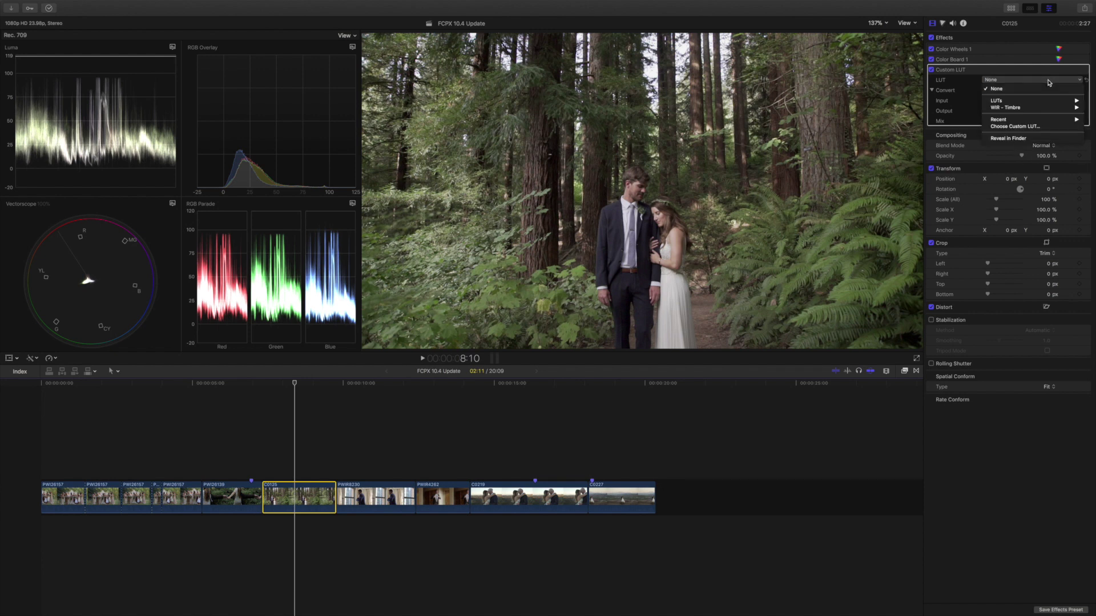
click(1034, 126)
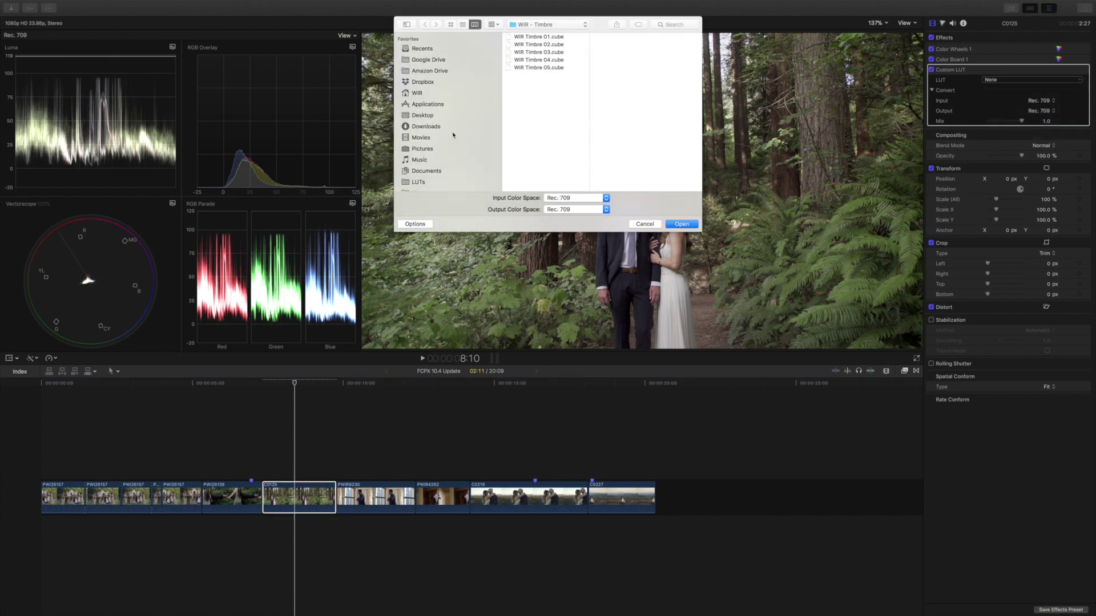
scroll(453, 135, down, 2)
click(446, 98)
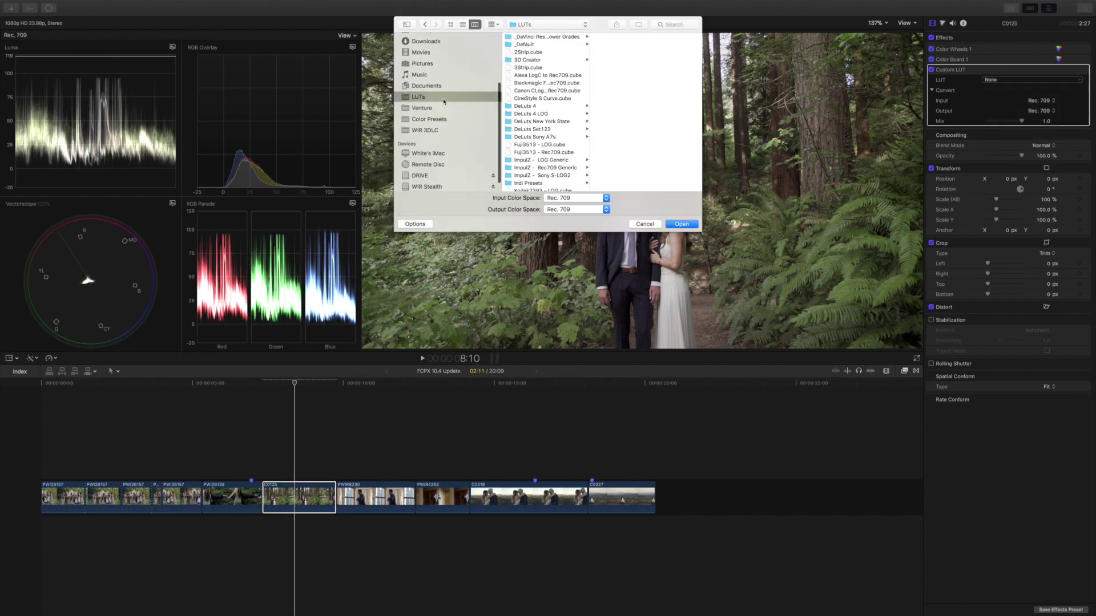
click(644, 224)
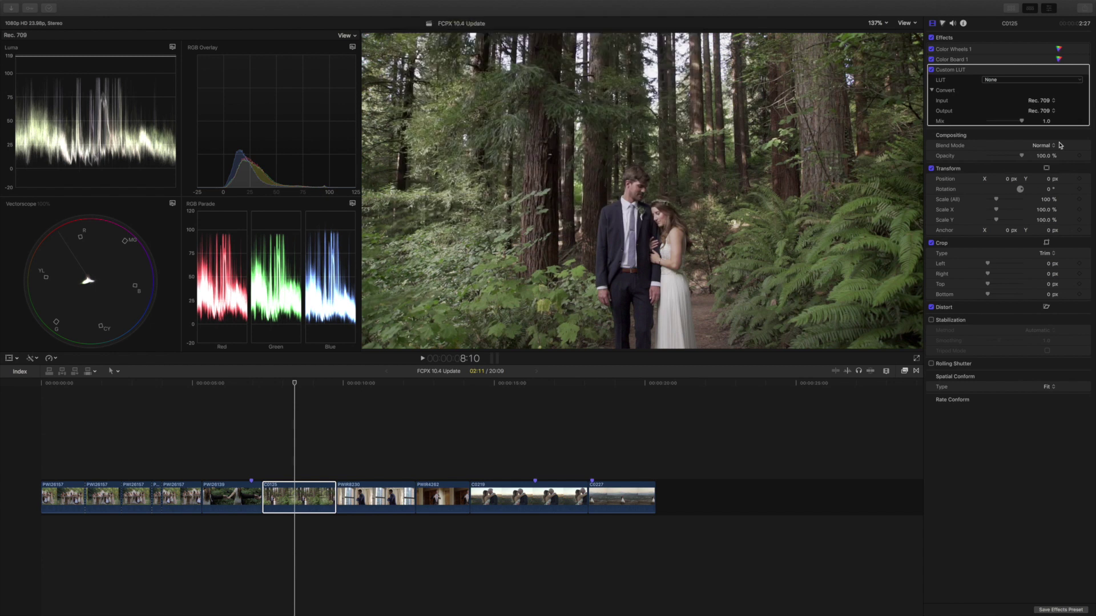
Load the WIR Timbre 04 LUT from the WIR - Timbre group into the Custom LUT effect.
click(1032, 80)
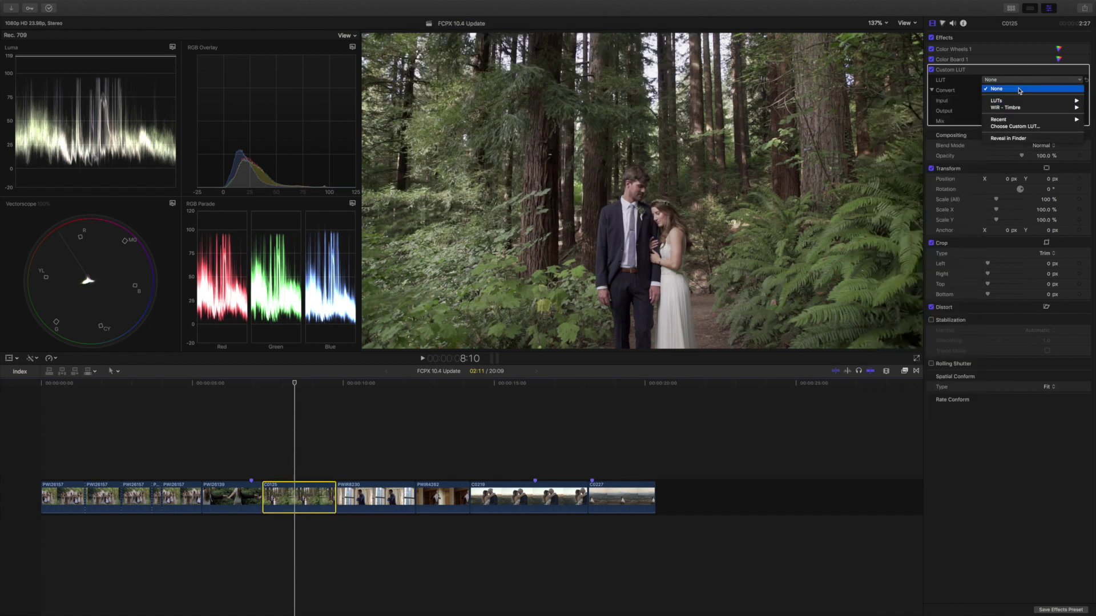
mouse_move(1024, 109)
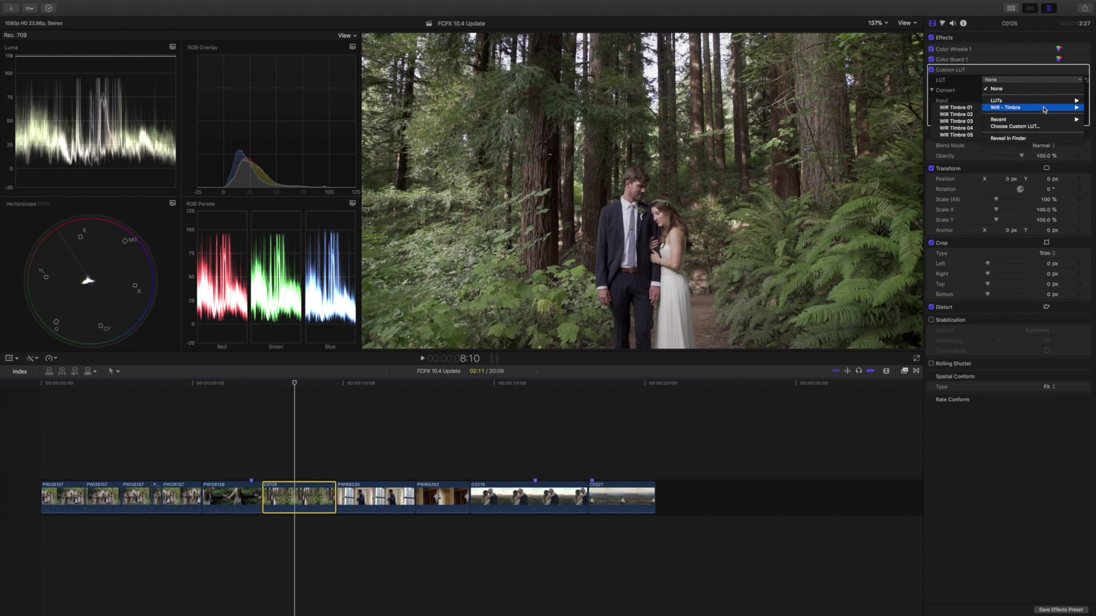
click(1037, 84)
click(1037, 84)
click(969, 129)
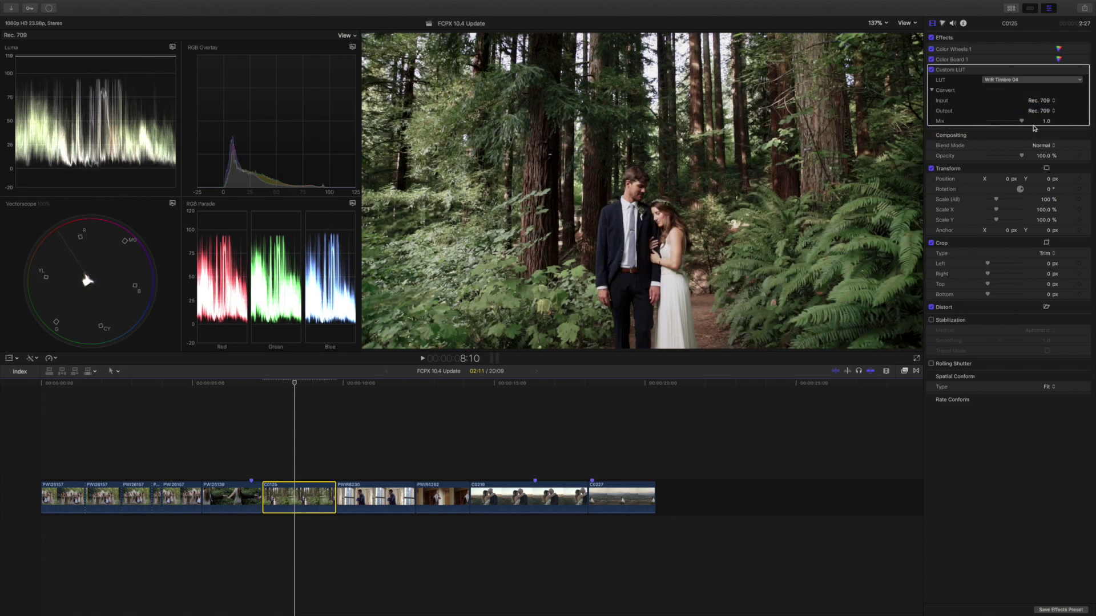
Try different Mix amounts for the WIR Timbre 04 LUT, return Mix to 1.0, and view the input color space options.
mouse_move(1023, 123)
mouse_down()
mouse_move(1005, 121)
mouse_move(1026, 122)
mouse_up()
mouse_move(1022, 122)
mouse_down()
mouse_move(977, 121)
mouse_move(1026, 124)
mouse_up()
click(1049, 103)
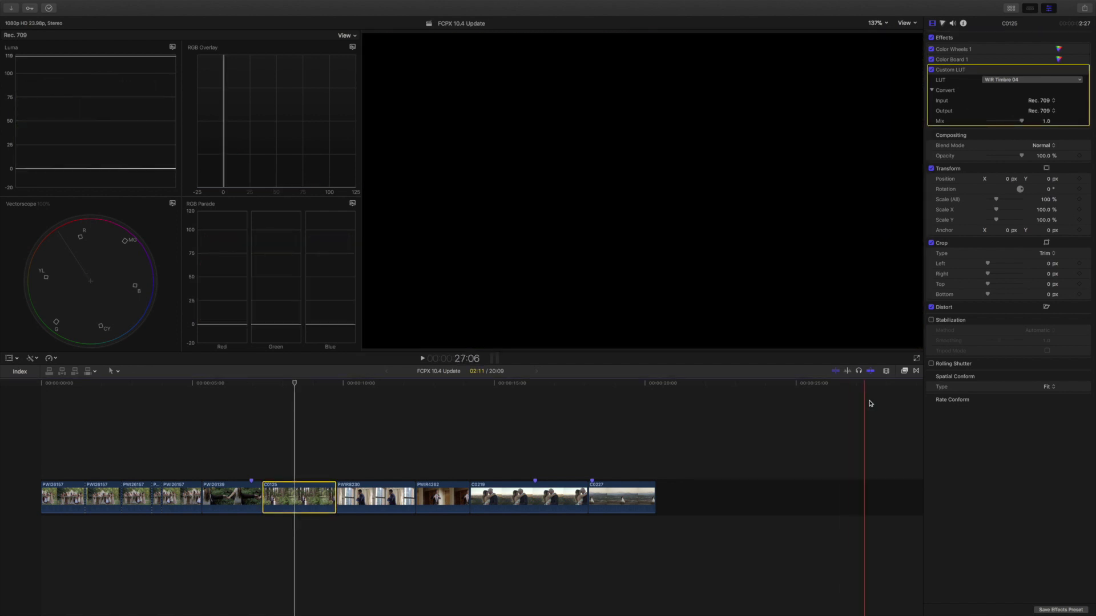
Add a second Custom LUT effect to the forest clip and load WIR Timbre 01 into it.
click(904, 371)
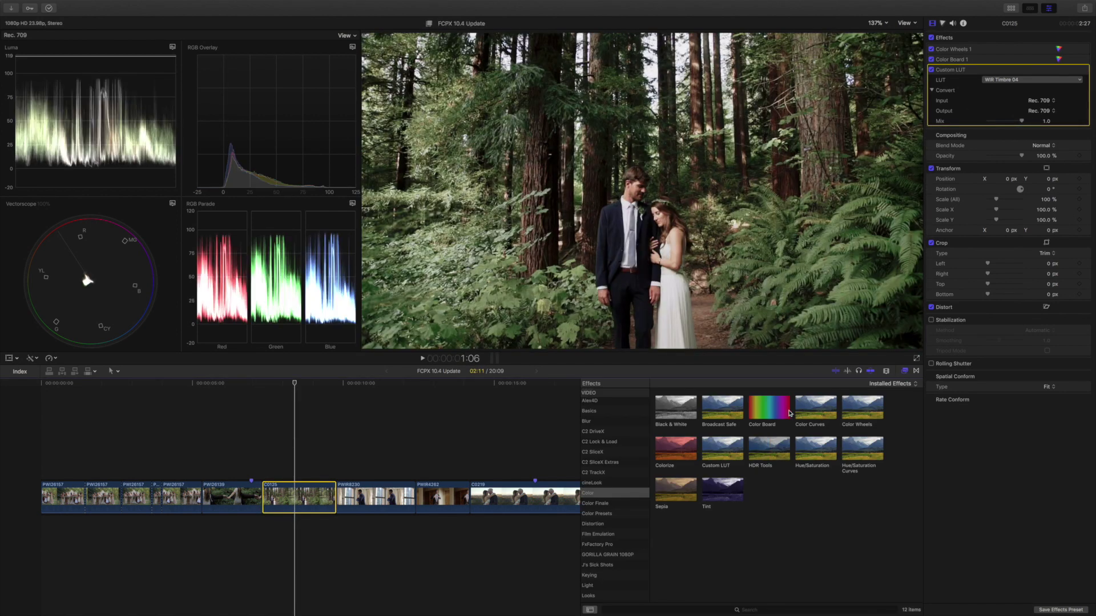
right_click(724, 448)
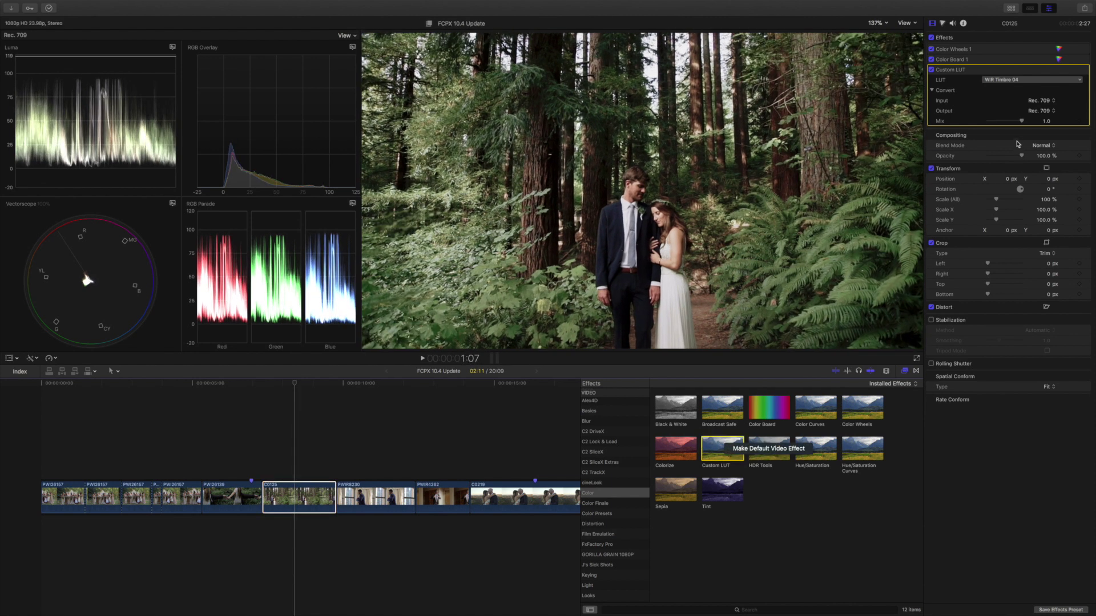
key(alt+e)
click(904, 371)
click(1045, 142)
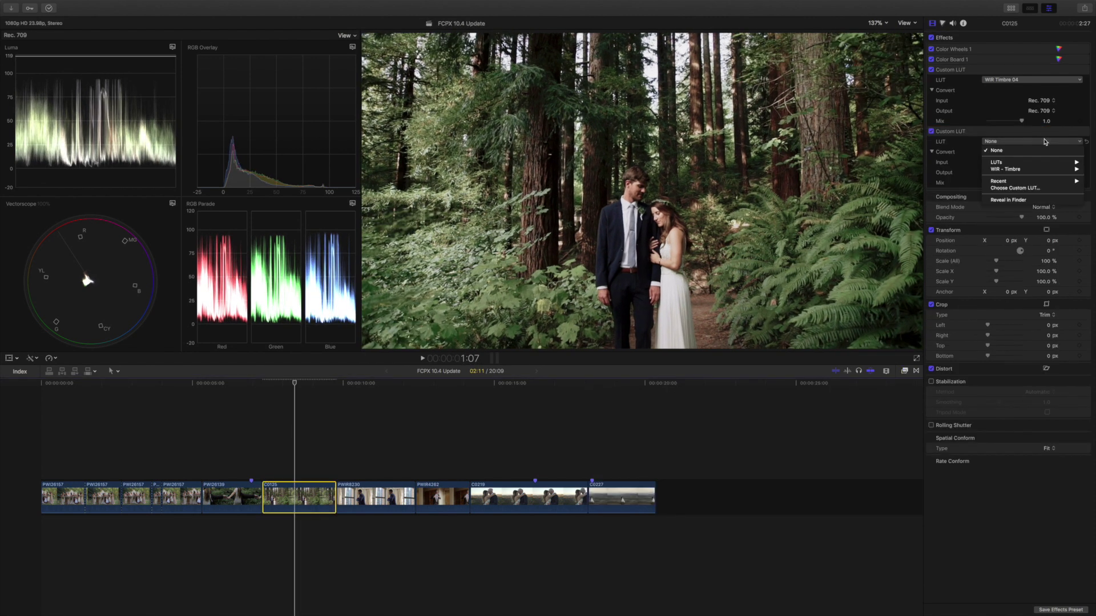
mouse_move(1028, 170)
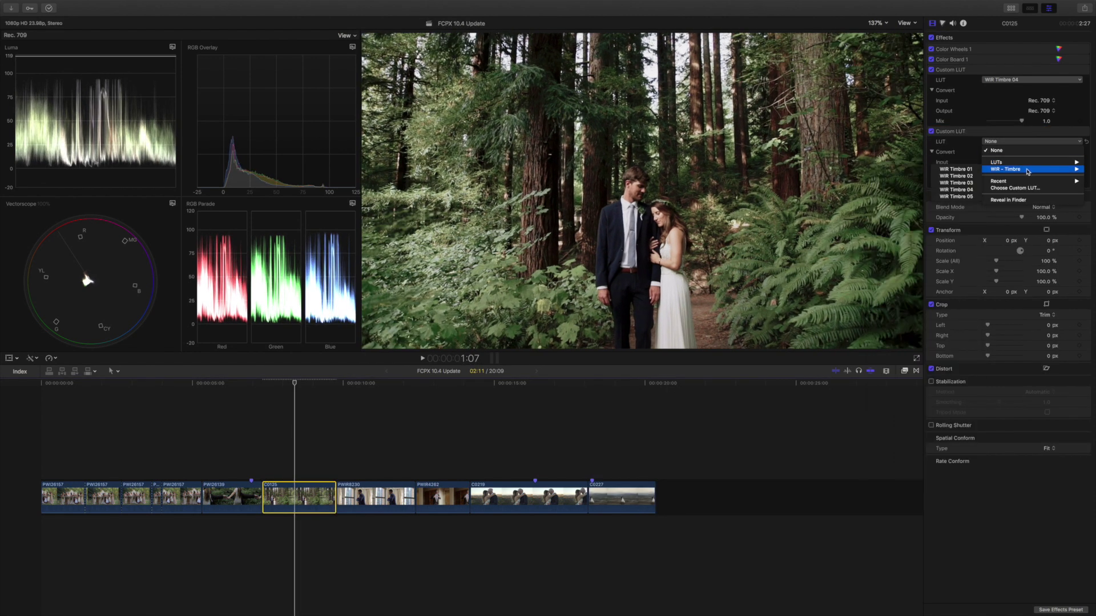
click(973, 171)
Set Mix to 0.35 on WIR Timbre 01 and 0.83 on WIR Timbre 04, and remove the WIR Timbre 01 LUT.
drag(1022, 183, 1007, 184)
drag(1021, 121, 1011, 121)
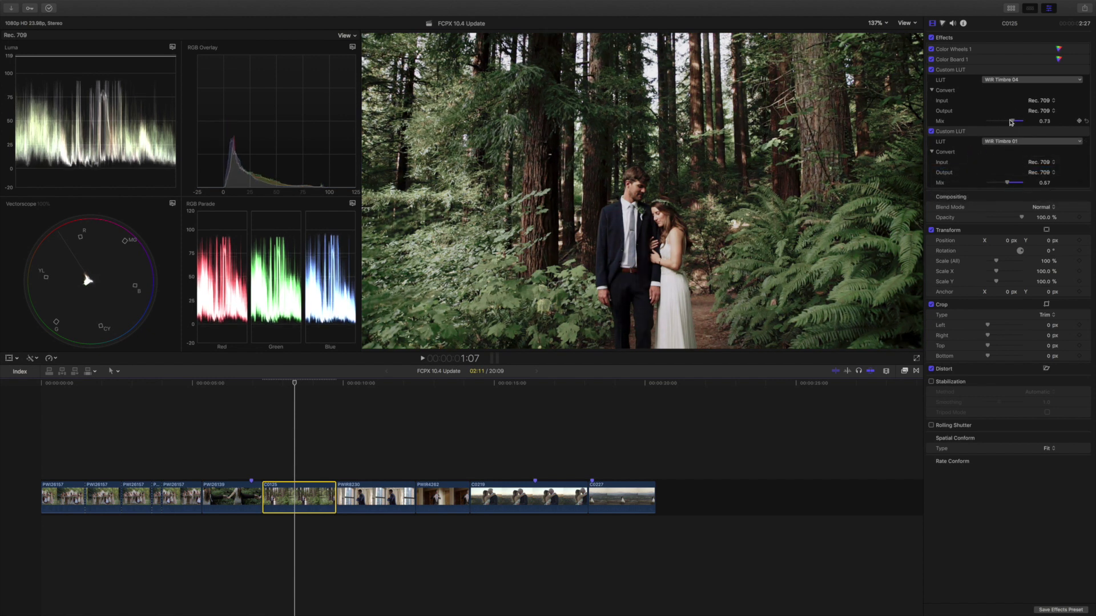
drag(1008, 182, 999, 184)
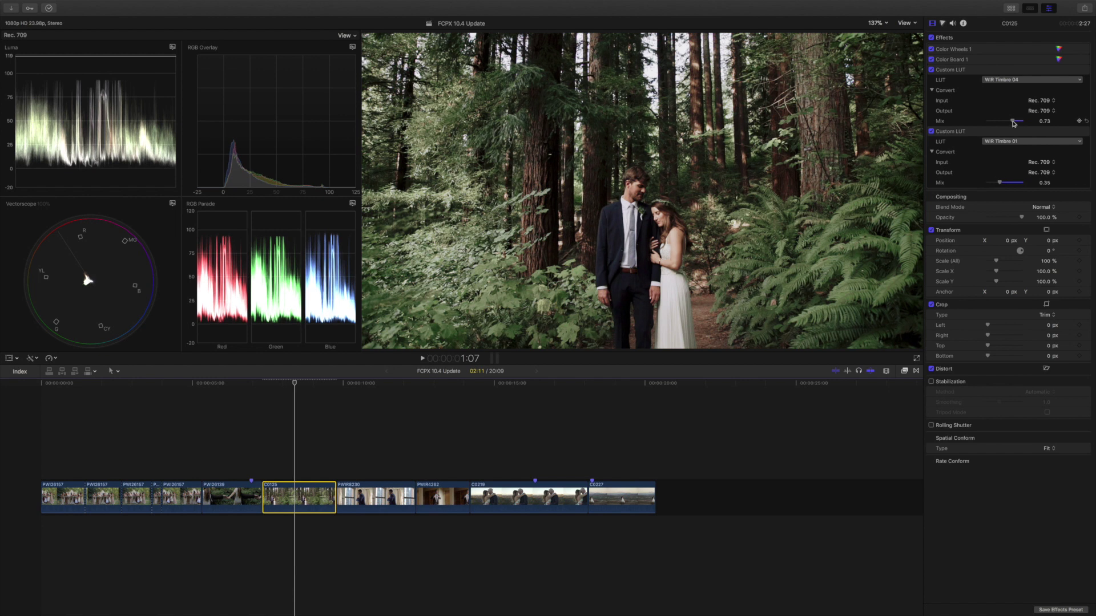
drag(1015, 121, 1017, 122)
key(Delete)
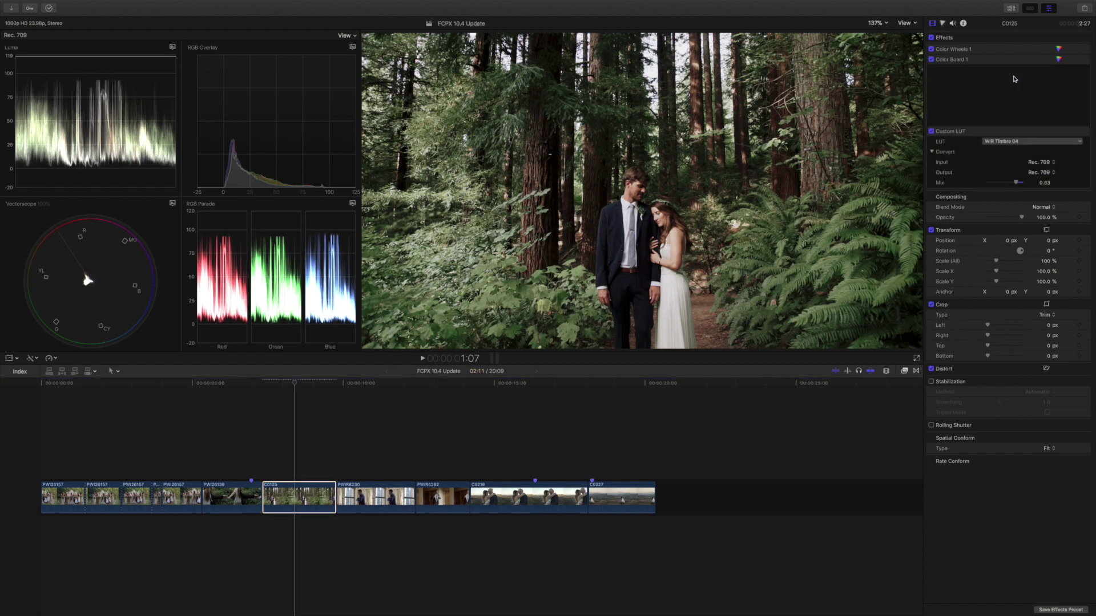
Undo the removal of the WIR Timbre 01 LUT and add a Color Curves correction to the forest clip.
key(super+z)
click(1060, 49)
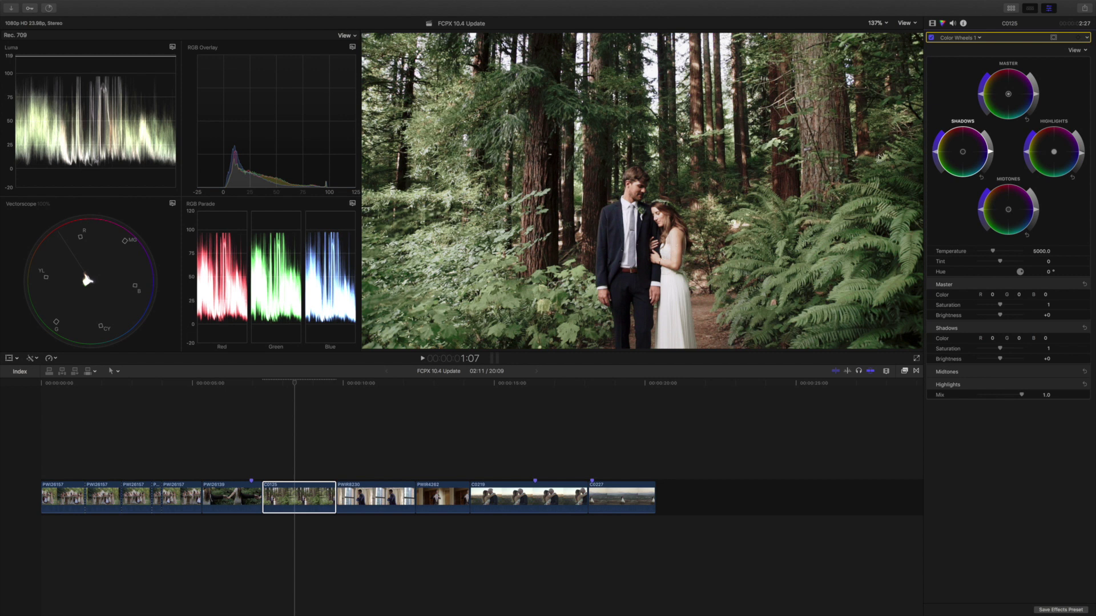
click(979, 39)
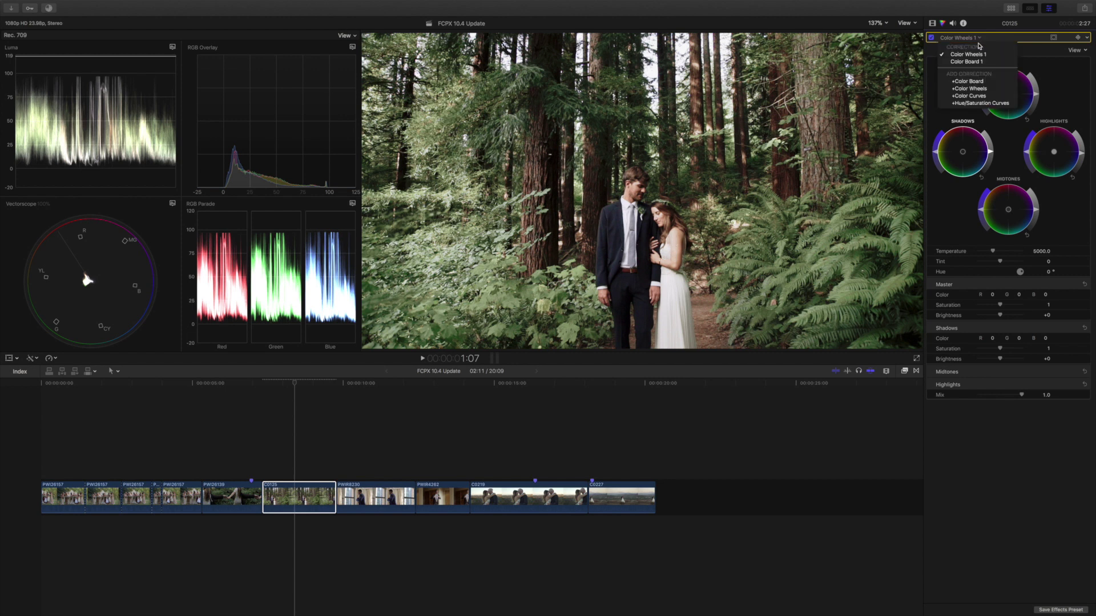
click(980, 97)
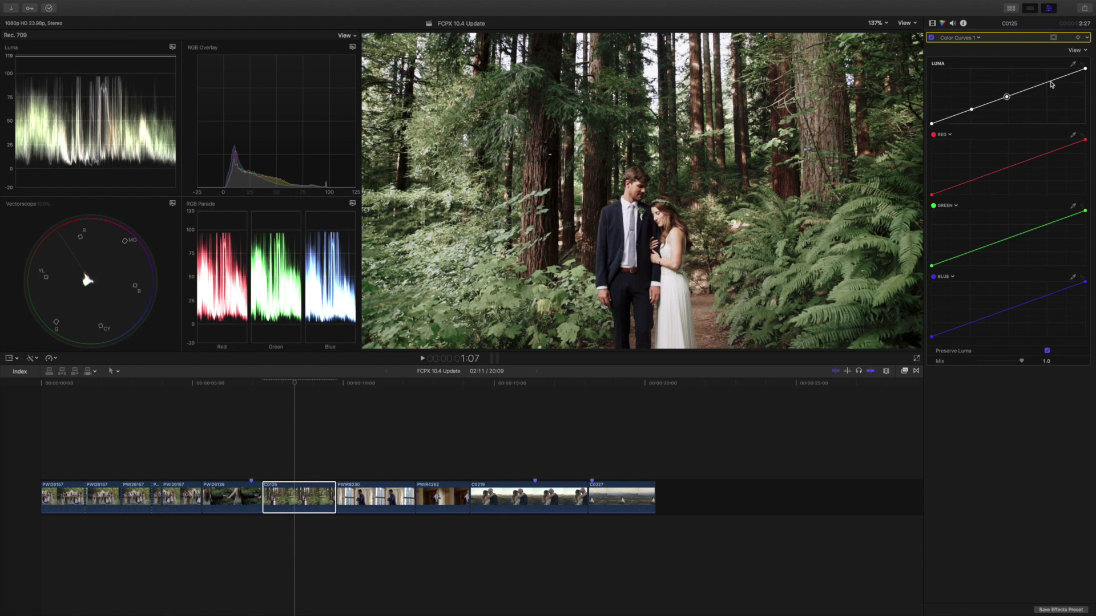
Lower the luma curve slightly in the upper midtones and highlights, and toggle the correction to compare before and after.
mouse_move(1045, 84)
mouse_down()
mouse_move(1007, 97)
mouse_move(1039, 88)
mouse_up()
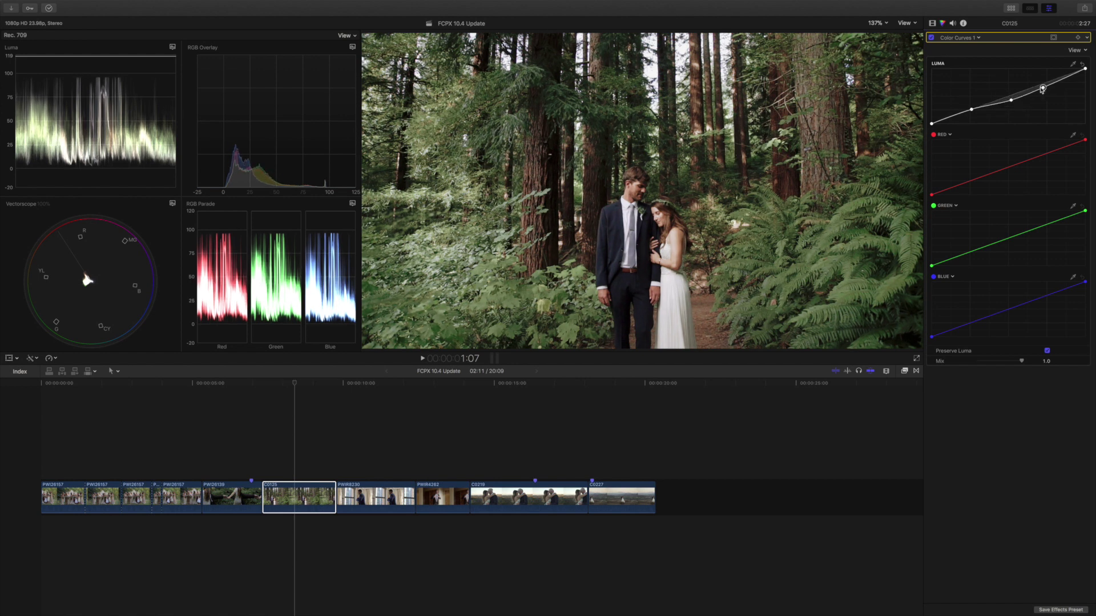
click(932, 38)
click(933, 38)
click(933, 38)
click(933, 39)
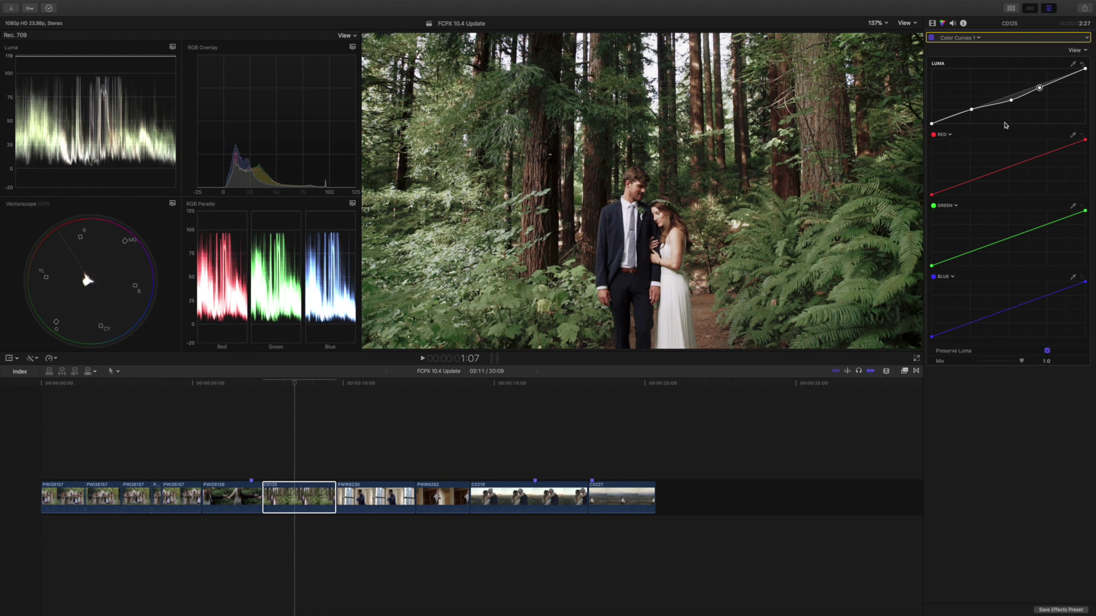
Raise the middle point of the luma curve slightly and compare the image with the correction off and on.
mouse_move(1010, 103)
mouse_down()
mouse_move(1044, 90)
mouse_move(1017, 96)
mouse_up()
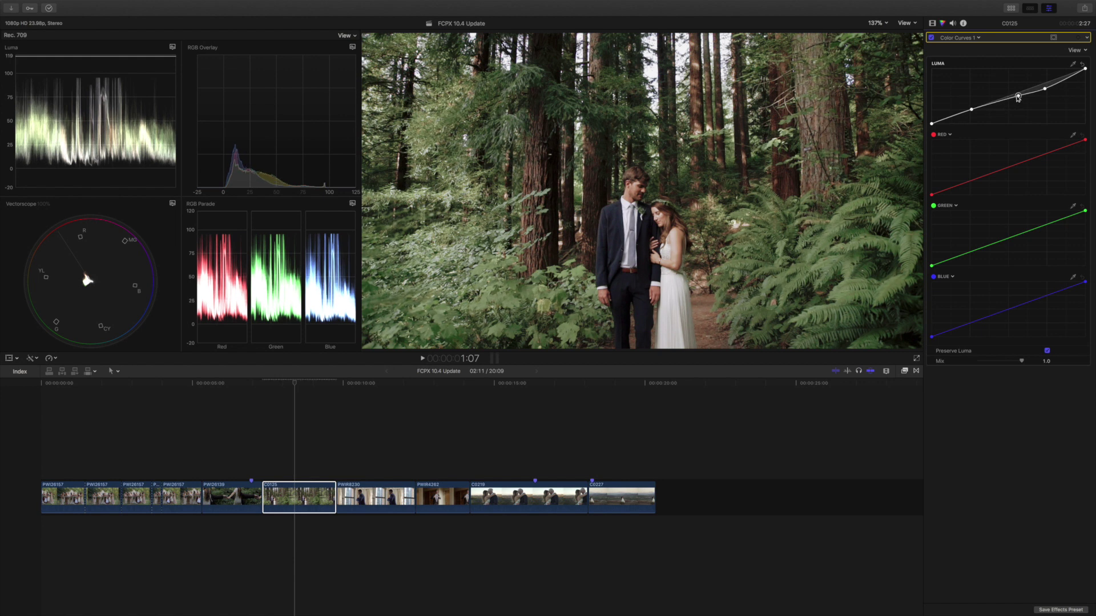
click(931, 38)
click(931, 38)
click(932, 39)
click(931, 38)
Sample the bride's dress with the luma eyedropper and slightly raise the curve point nearest the sampled brightness.
click(1072, 65)
click(680, 245)
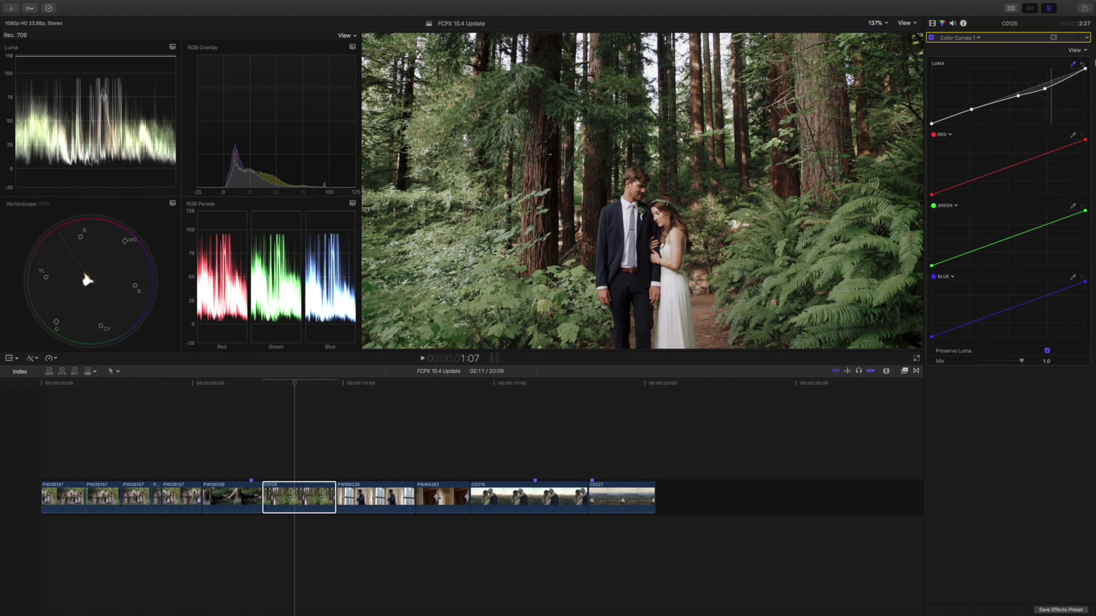
click(1047, 89)
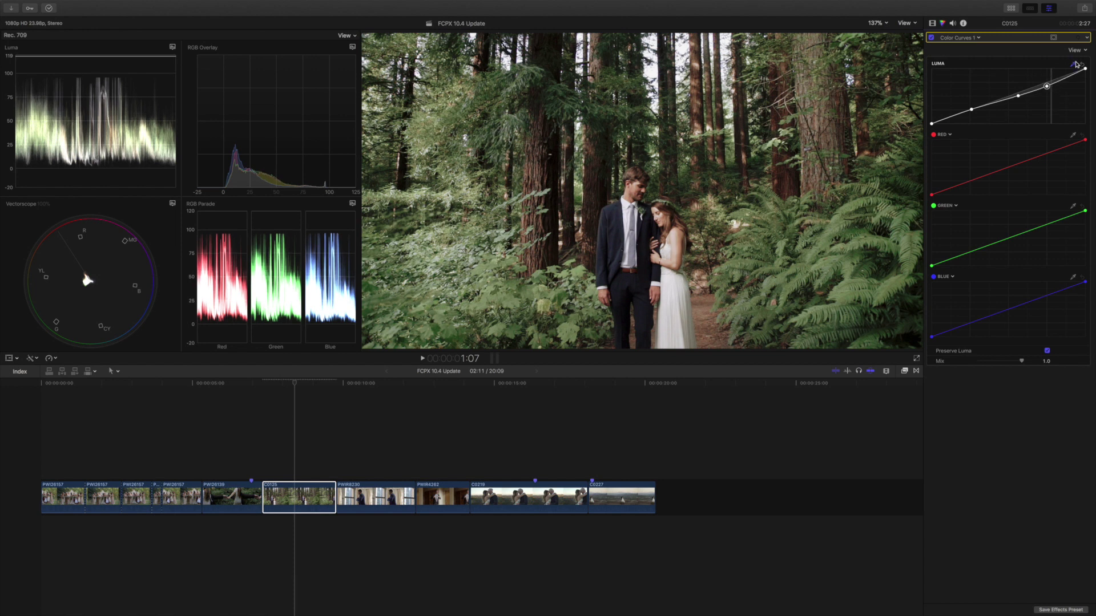
Keep Color Curves above the two Custom LUTs and delete the forest clip's Color Wheels and Color Board corrections.
click(969, 36)
click(932, 22)
click(933, 23)
drag(987, 60, 936, 58)
click(931, 60)
click(932, 59)
click(932, 49)
click(950, 49)
key(Delete)
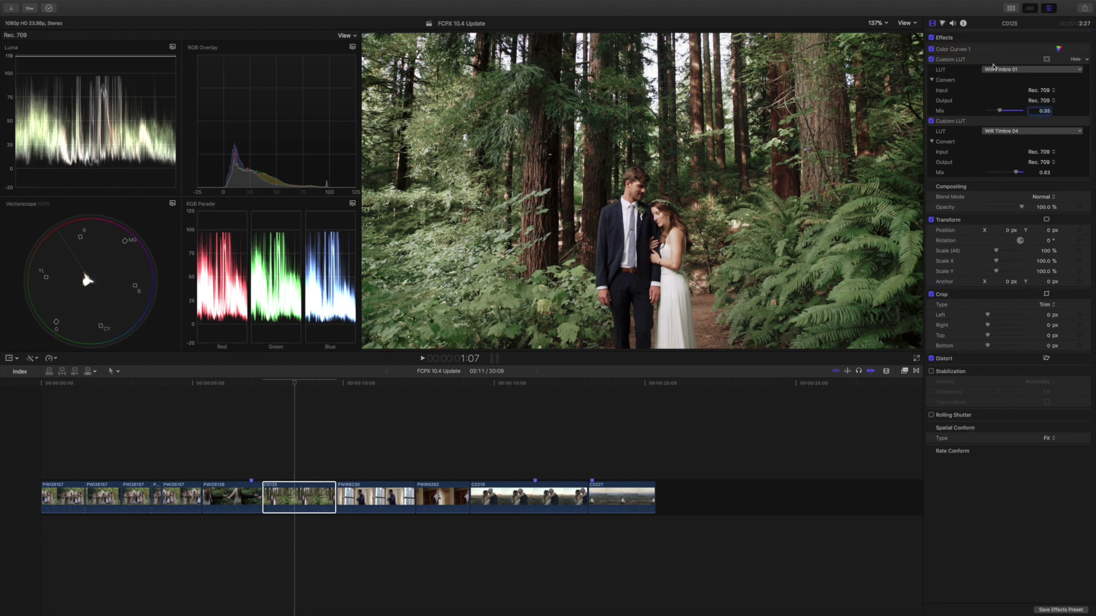
Add one Color Wheels and two Color Board corrections below the Custom LUTs, and view the second Color Board's exposure controls.
click(943, 24)
click(972, 38)
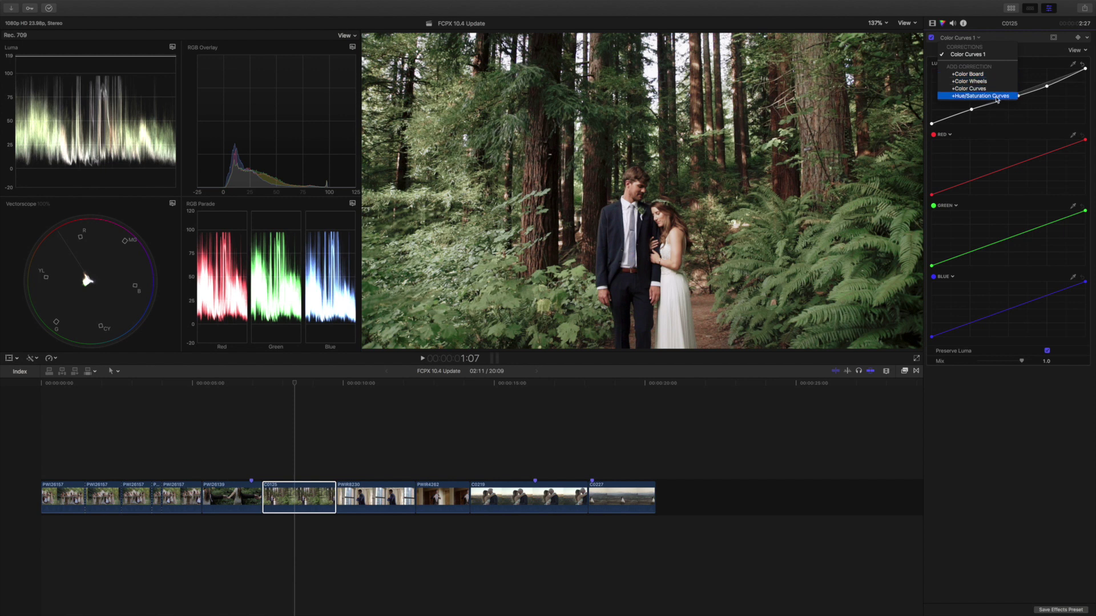
click(943, 24)
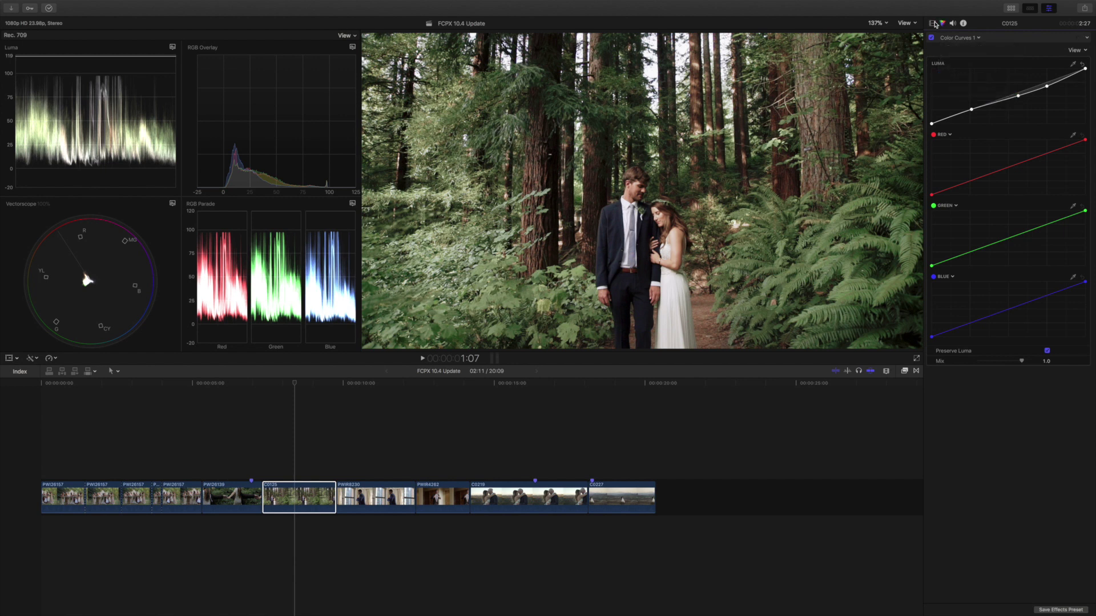
click(934, 23)
click(975, 121)
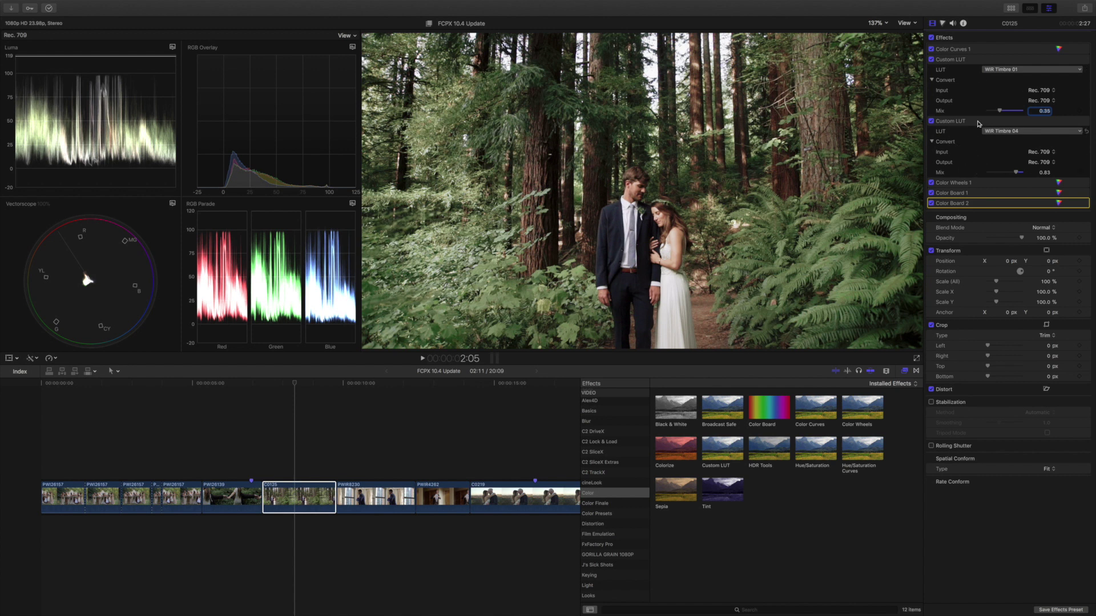
click(943, 24)
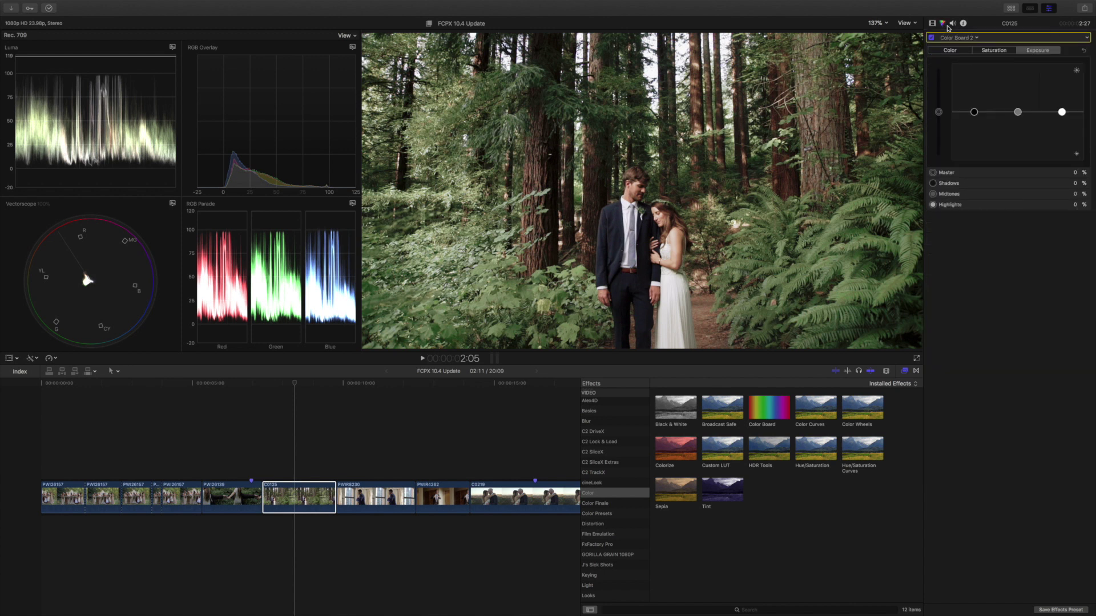
click(932, 23)
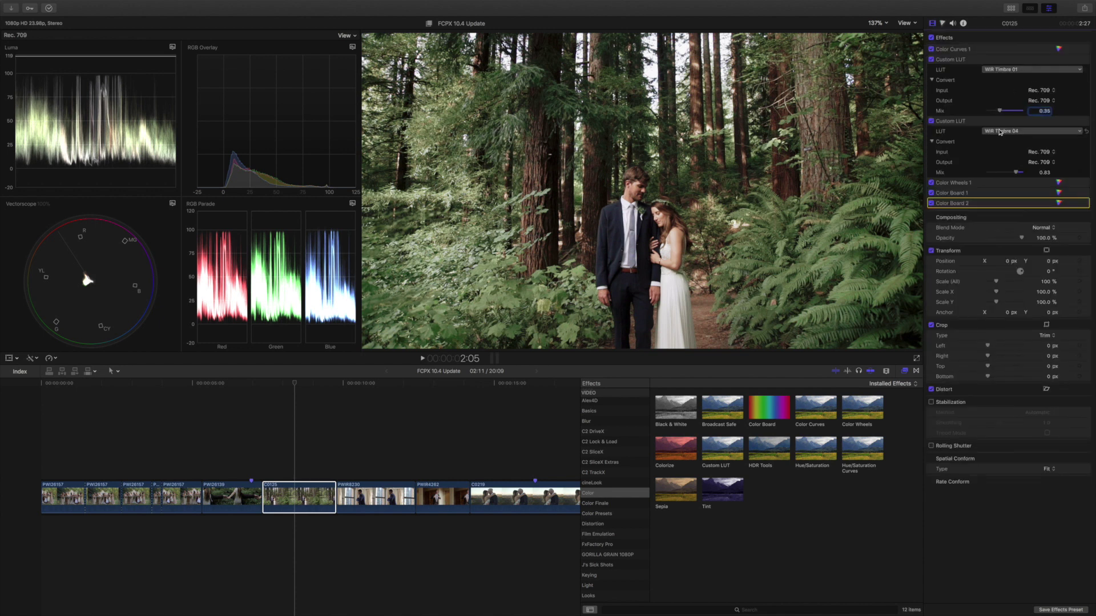
Select the WIR Timbre 01 Custom LUT effect and make Color Curves the default video effect.
click(989, 52)
click(990, 59)
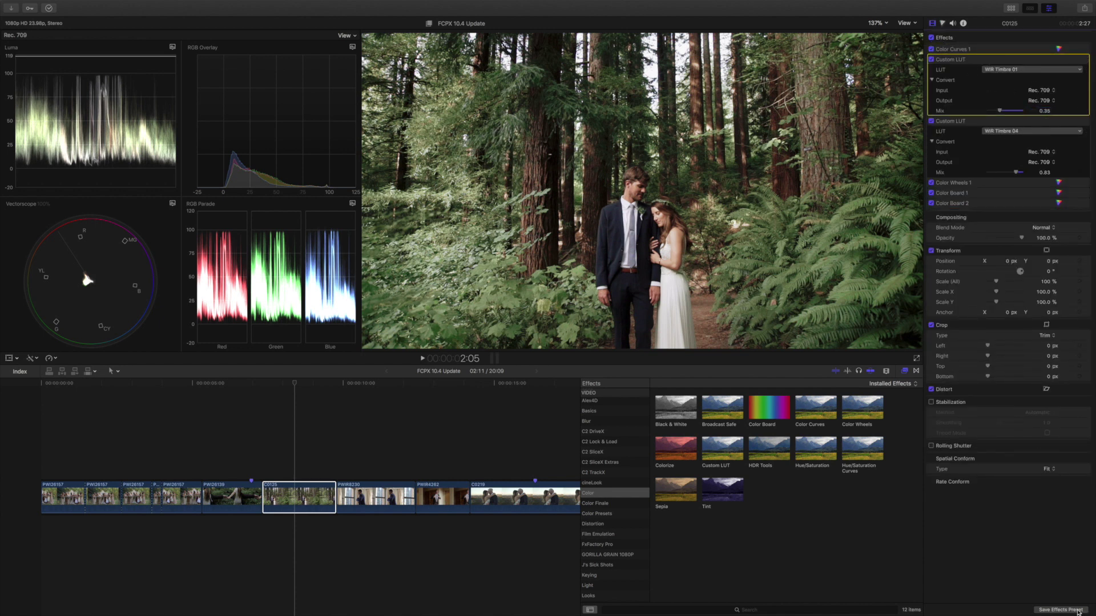
right_click(816, 404)
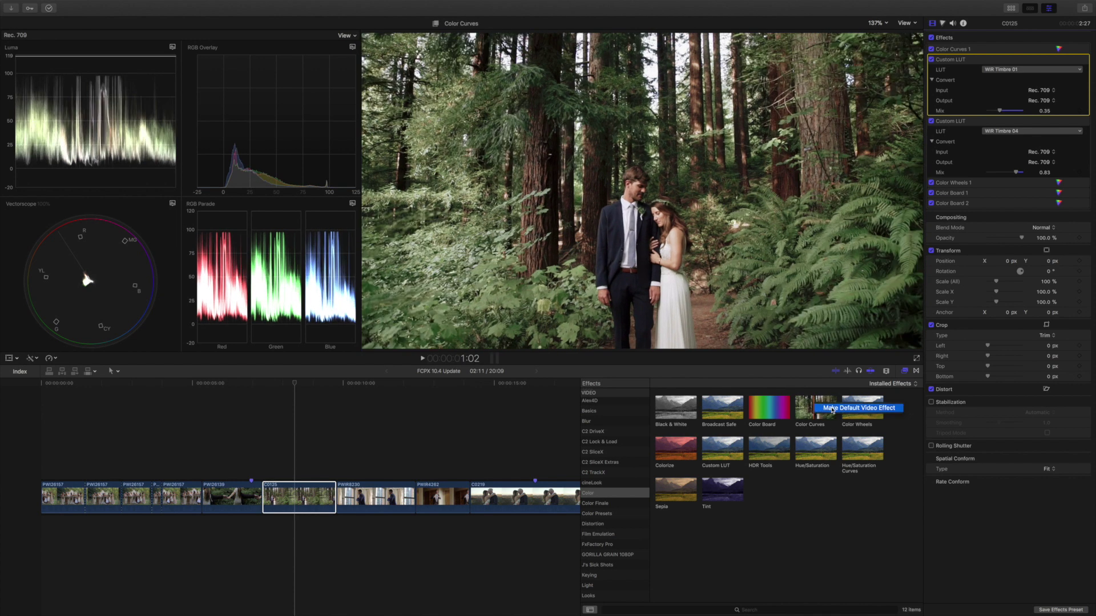
click(833, 410)
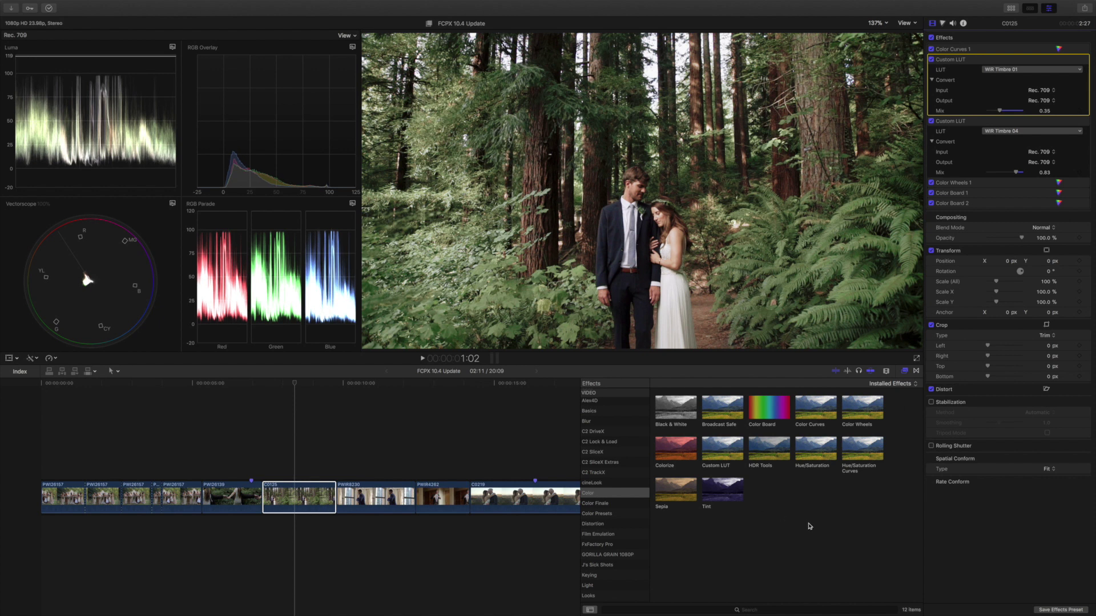
Set the Default Correction to Color Wheels in the Editing preferences and close them.
mouse_move(140, 3)
click(59, 5)
click(63, 28)
click(490, 89)
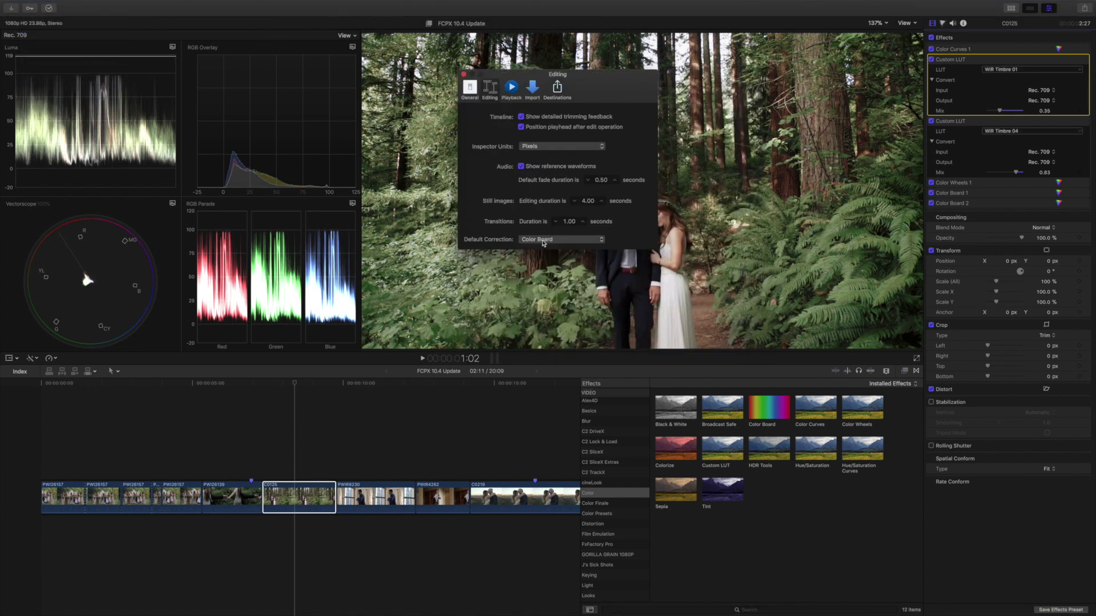
click(545, 242)
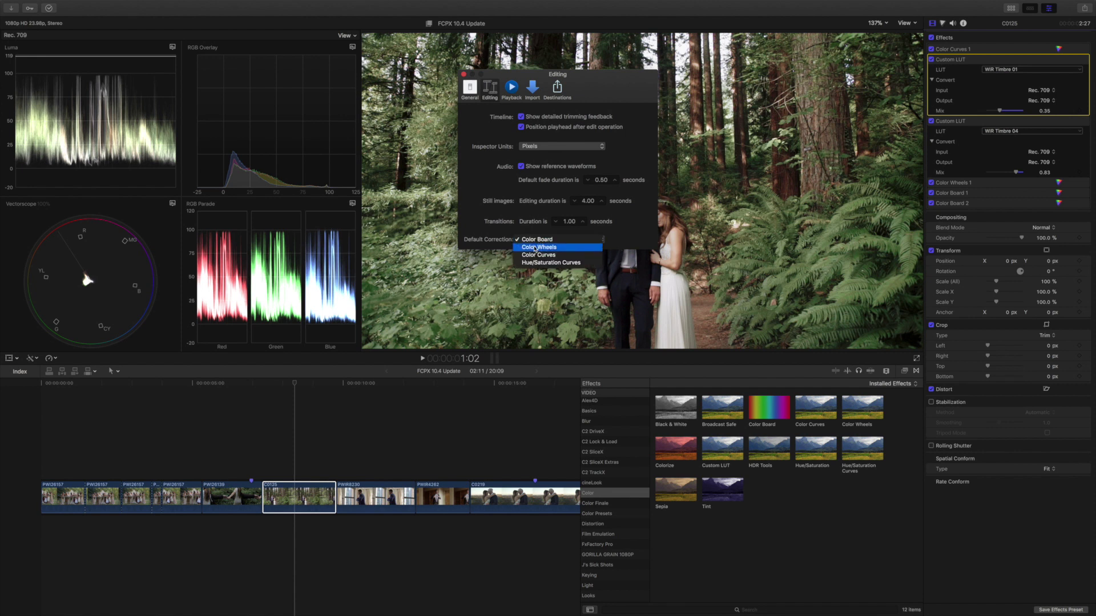
click(546, 248)
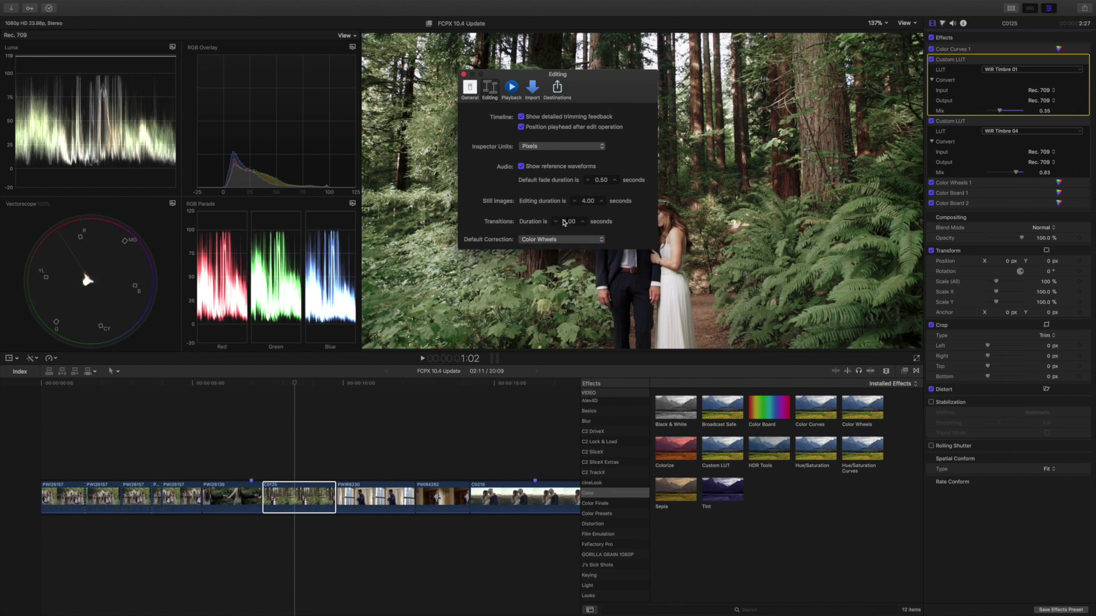
click(464, 74)
Nudge the Master color wheel slightly toward yellow on the clip of the groom adjusting his jacket, and select the correction among its effects.
click(445, 501)
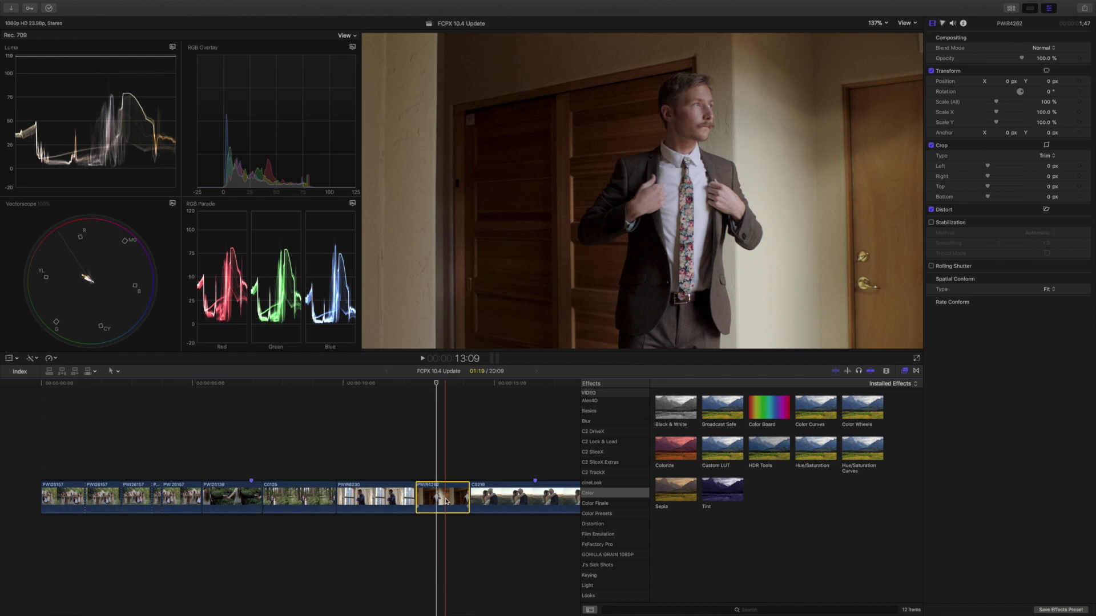
click(942, 23)
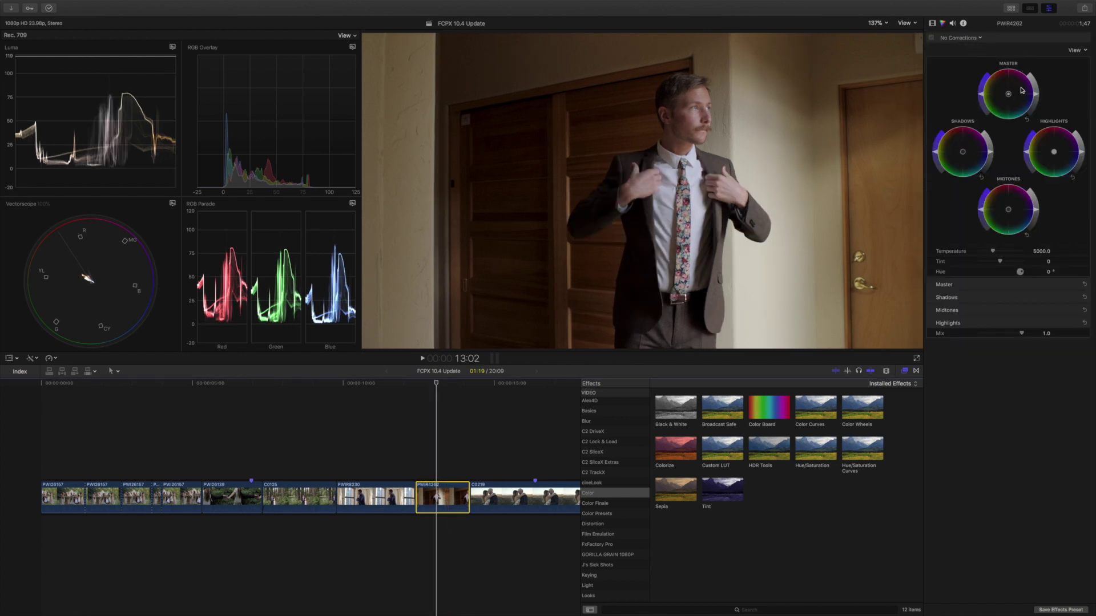
drag(1009, 95, 1008, 95)
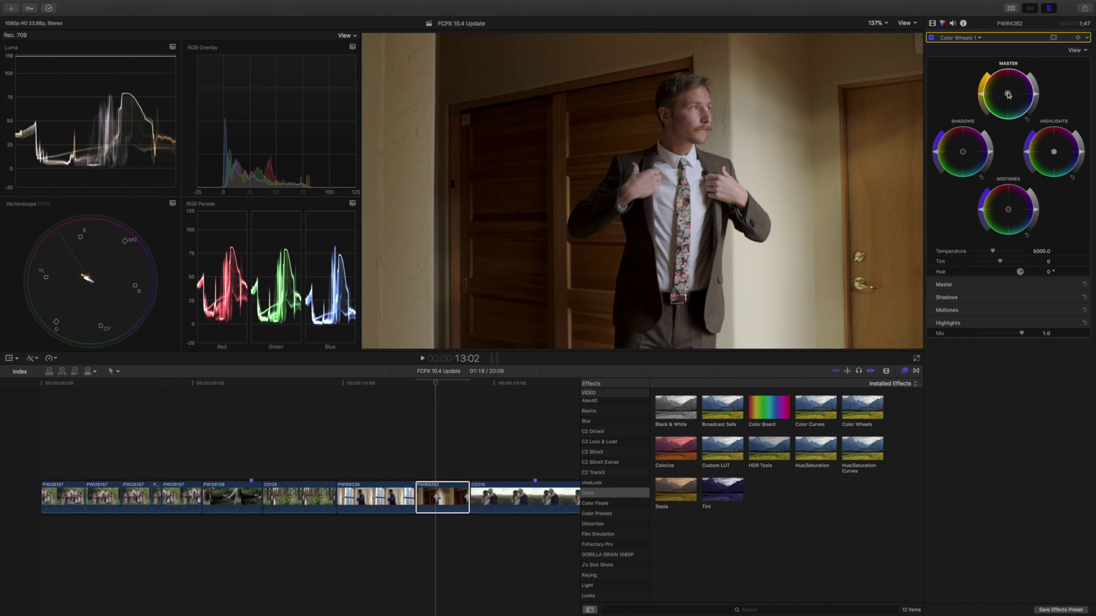
click(933, 23)
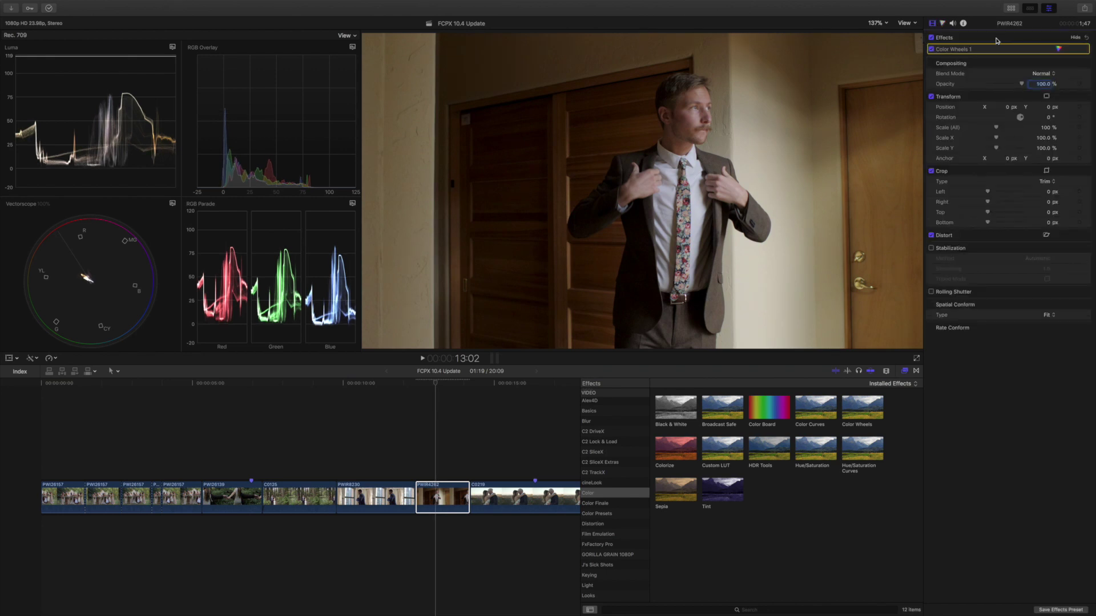
click(1005, 48)
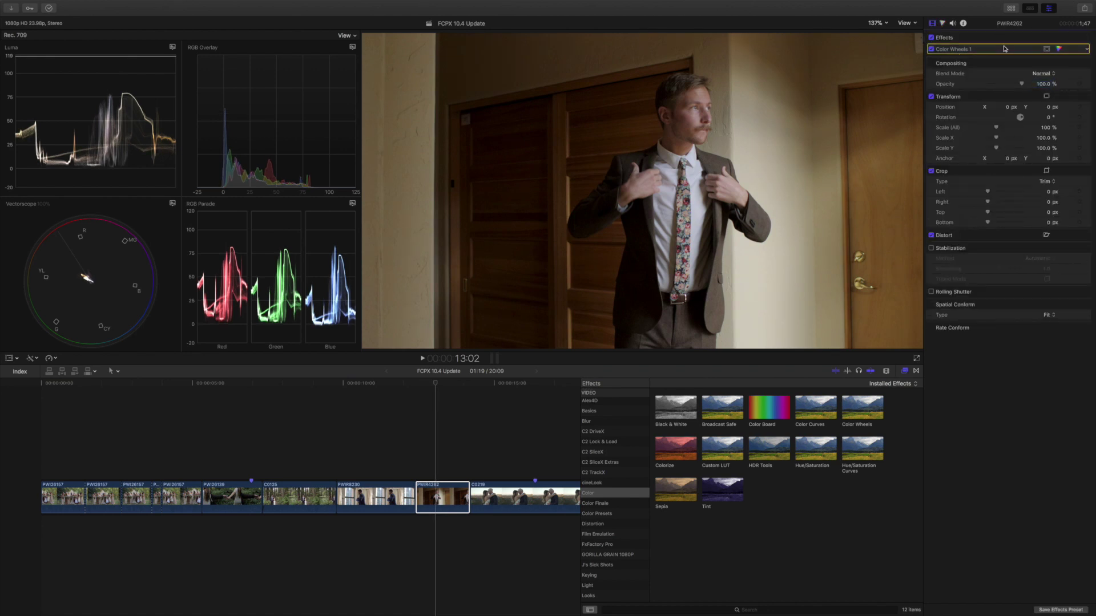